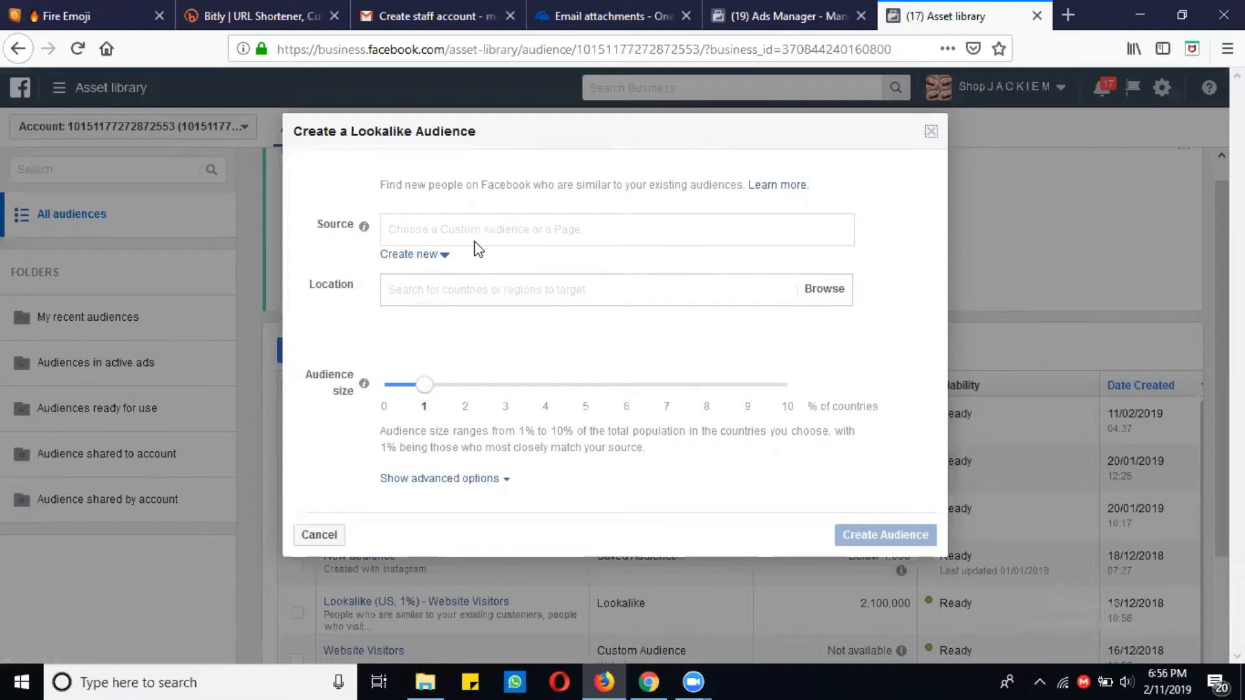
Switch to Notepad, maximize its window and write "US >> UK" in the blank document
left_click(23, 681)
type("n")
key("Return")
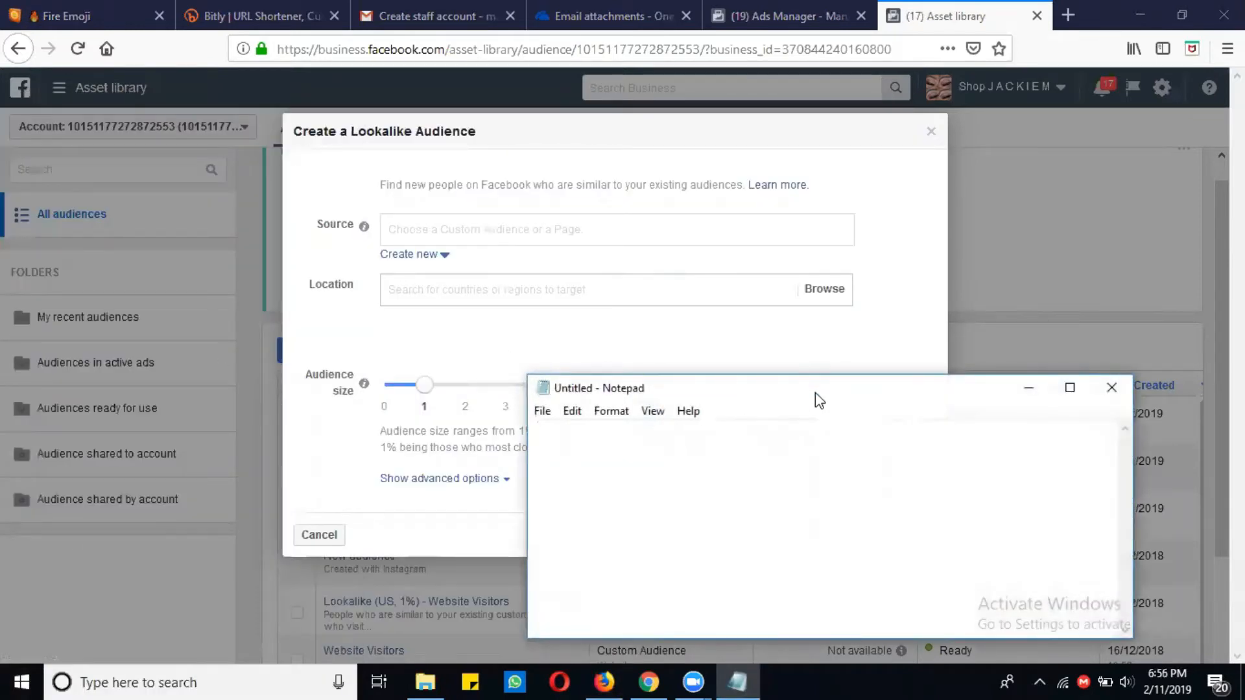
left_click_drag(808, 394, 630, 231)
double_click(633, 236)
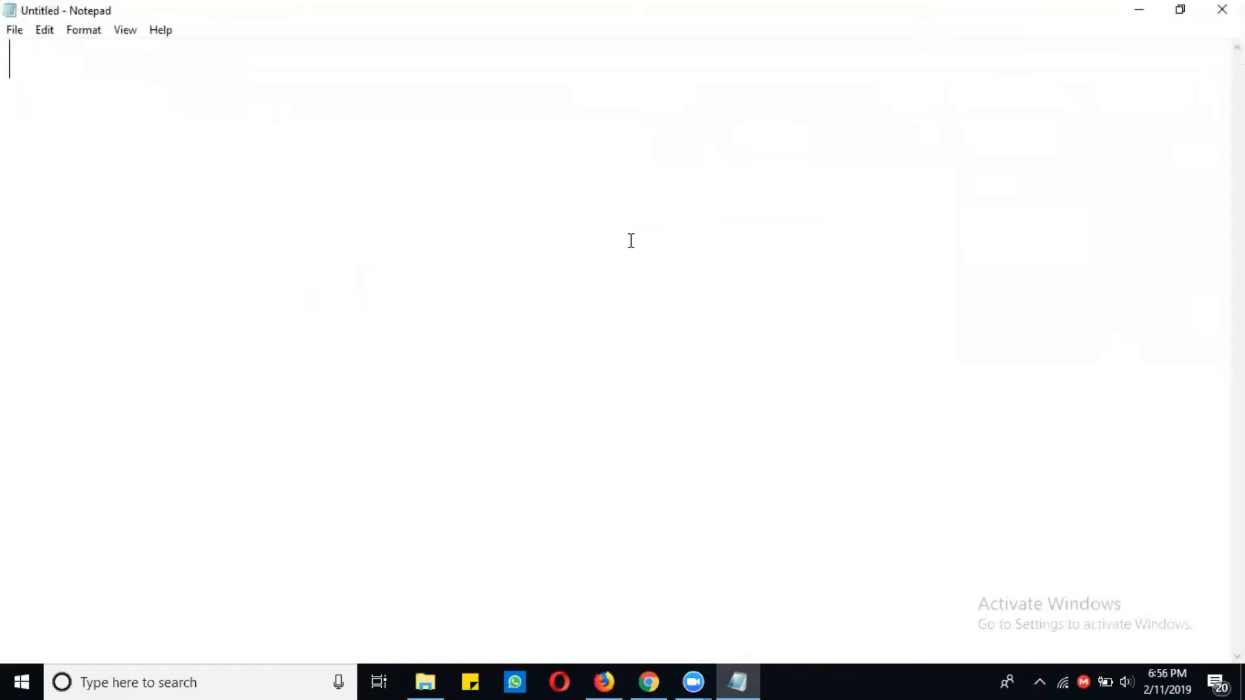
type("US >> ")
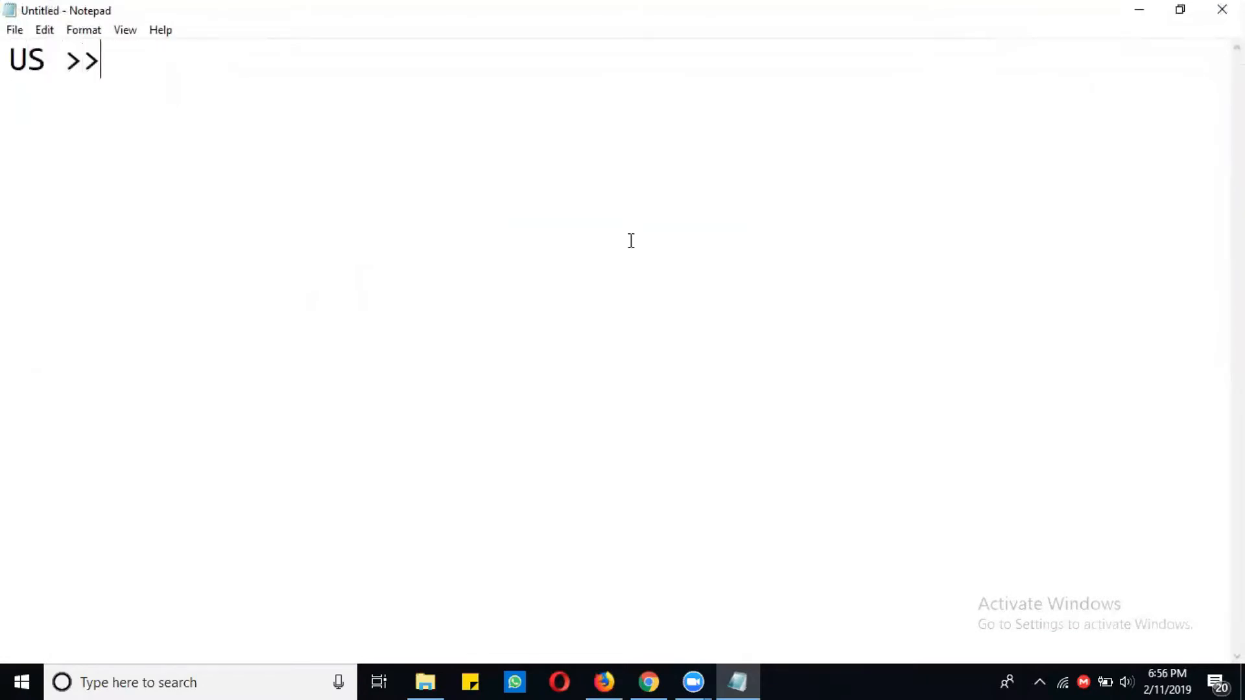
type("UK")
Highlight UK and US in turn in the note, and minimize the Notepad window
left_click_drag(115, 71, 151, 61)
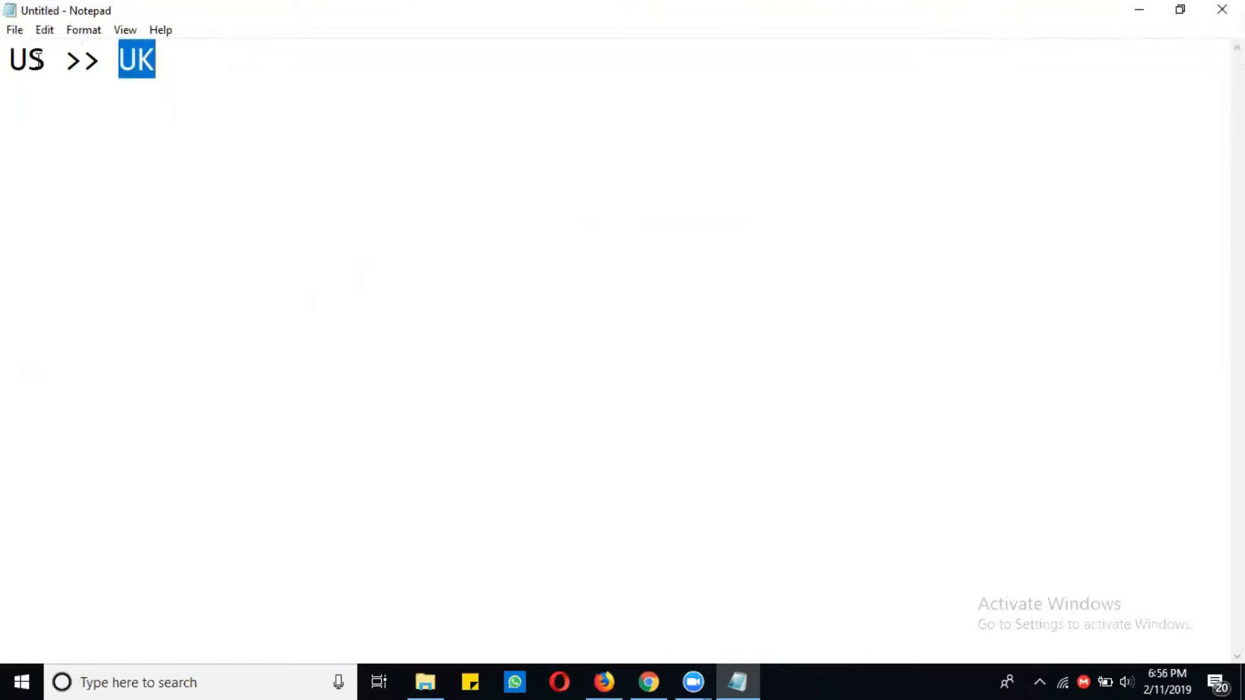
left_click_drag(7, 61, 50, 65)
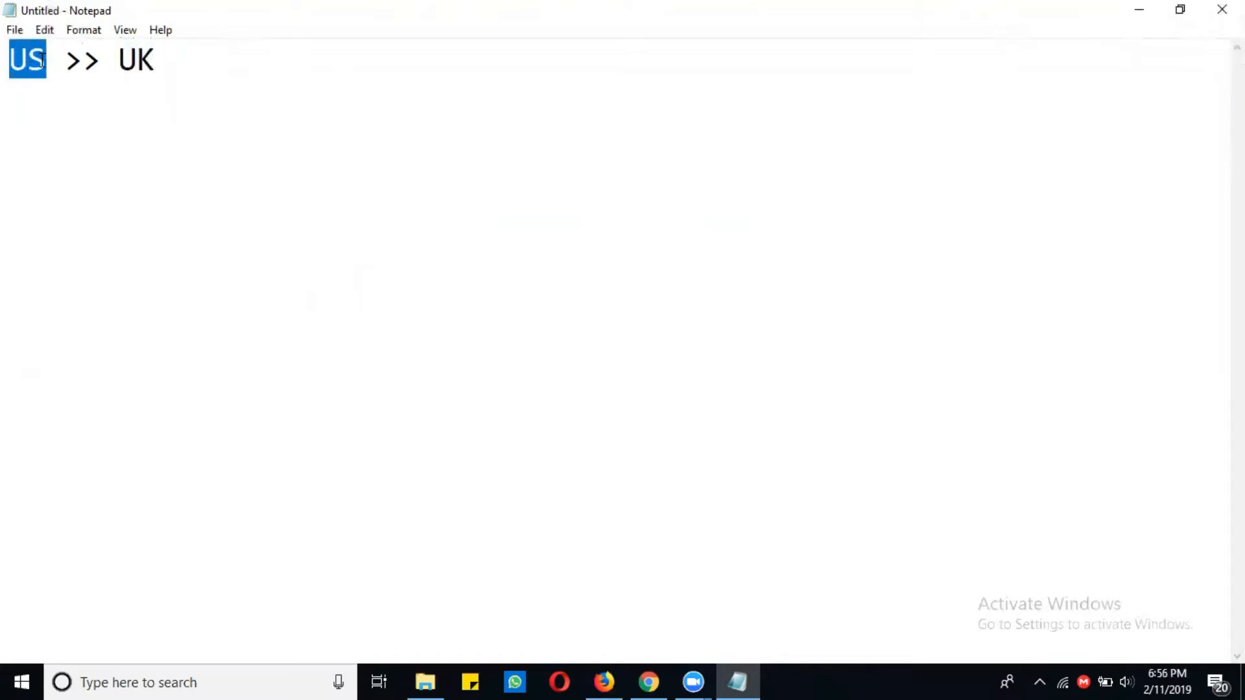
left_click_drag(117, 62, 178, 58)
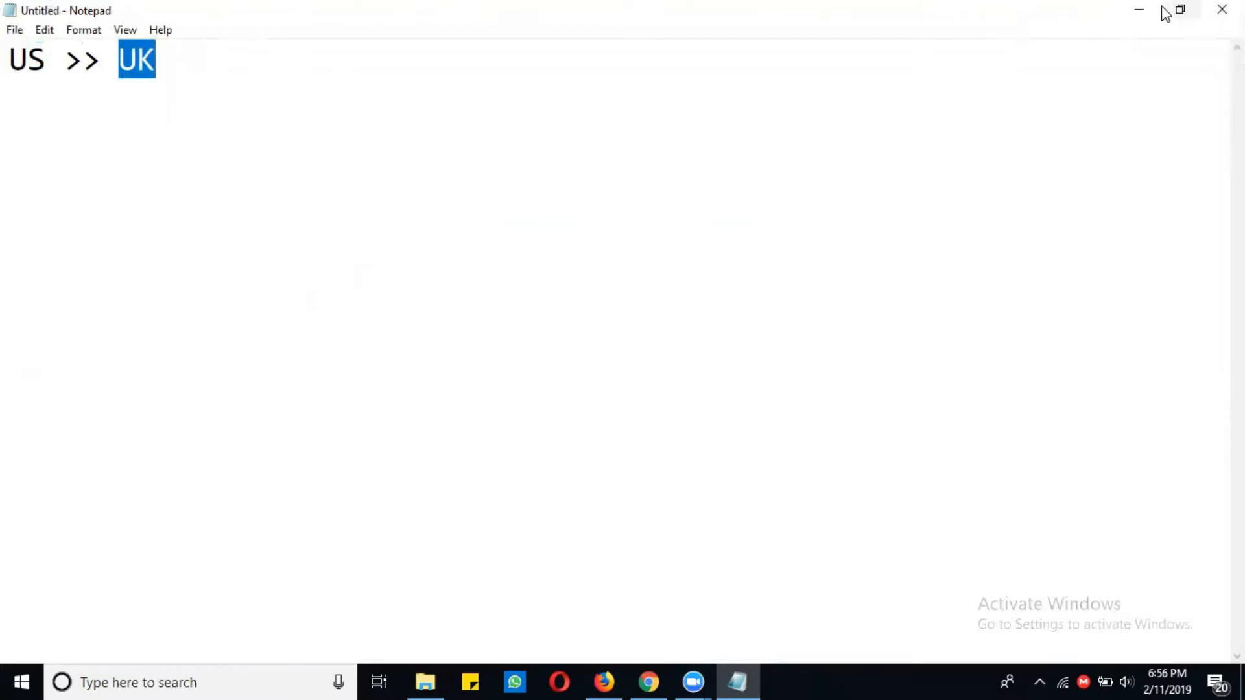
left_click(1138, 10)
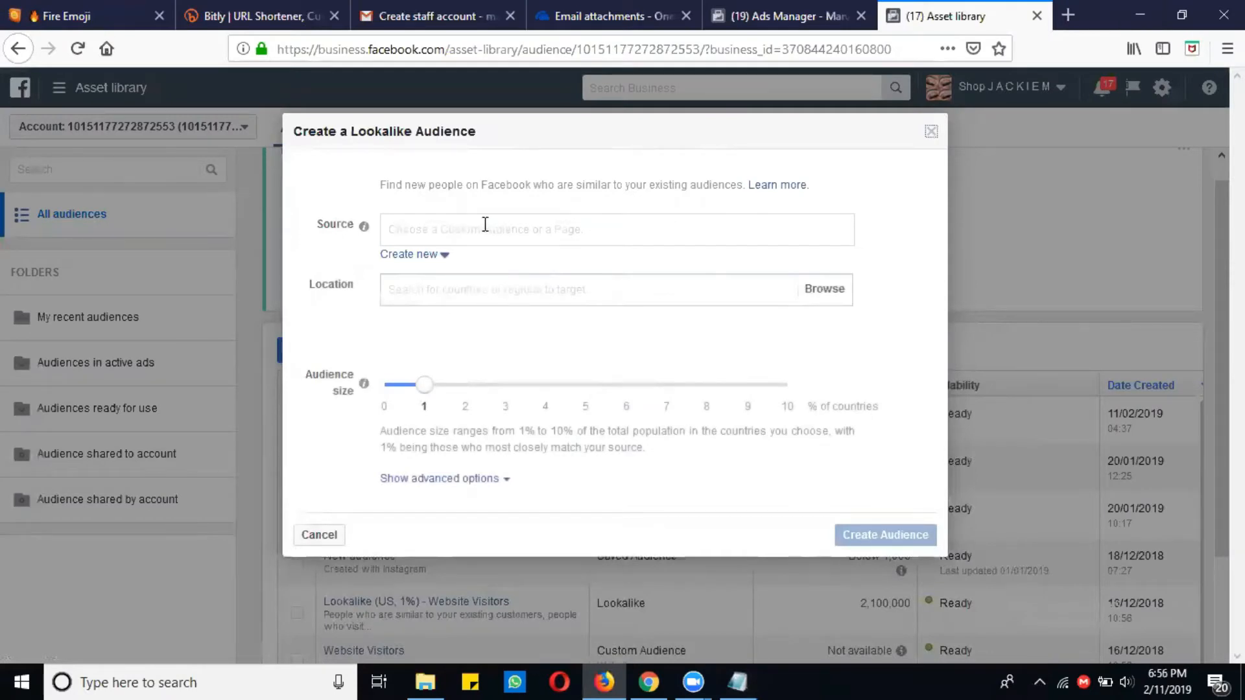
Close the open lookalike form and start a new lookalike audience
left_click(931, 132)
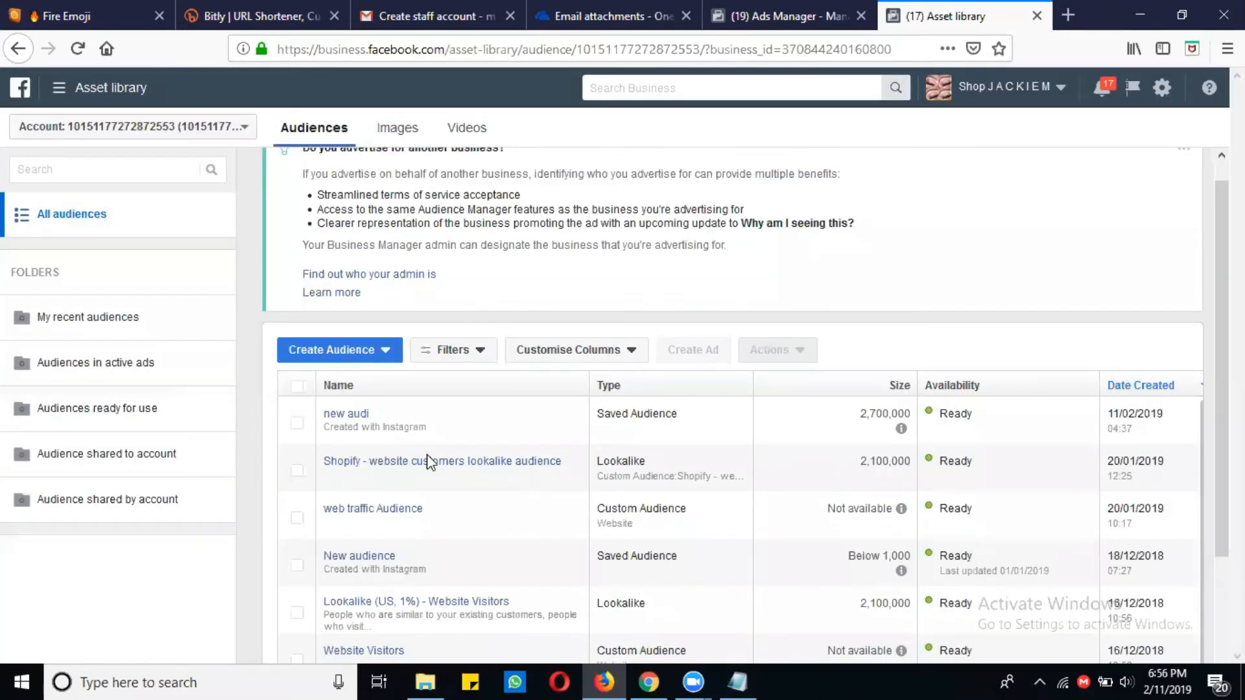
left_click(374, 350)
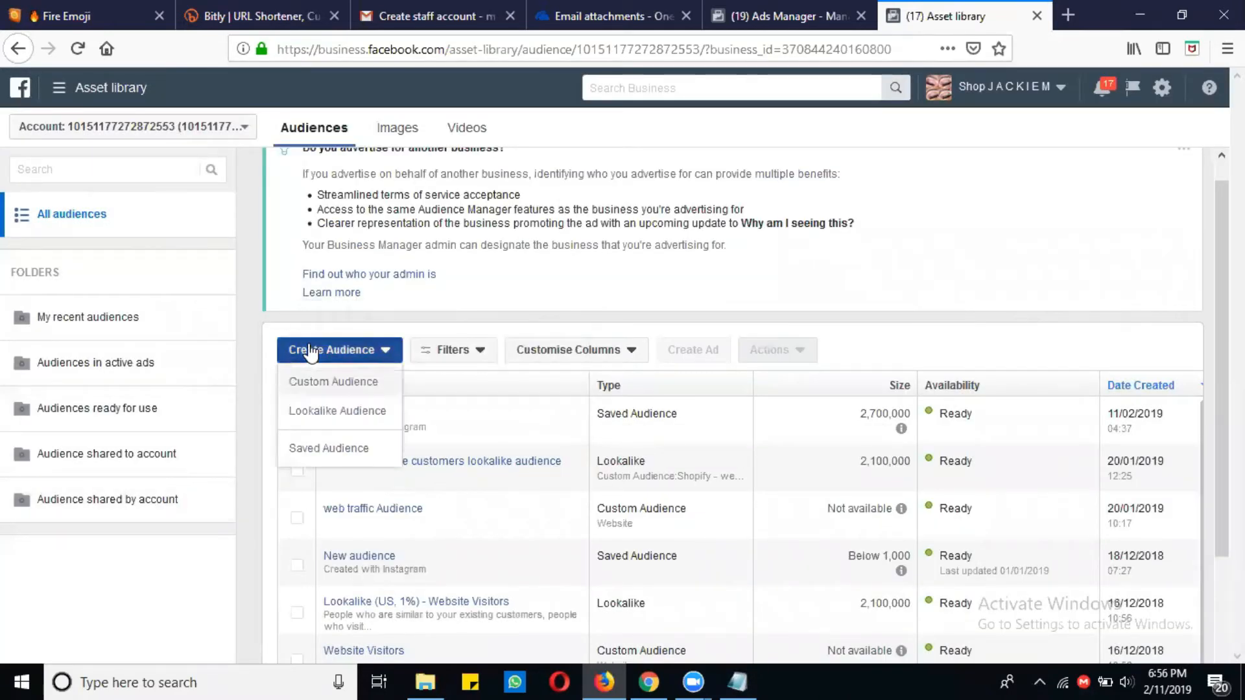
left_click(368, 412)
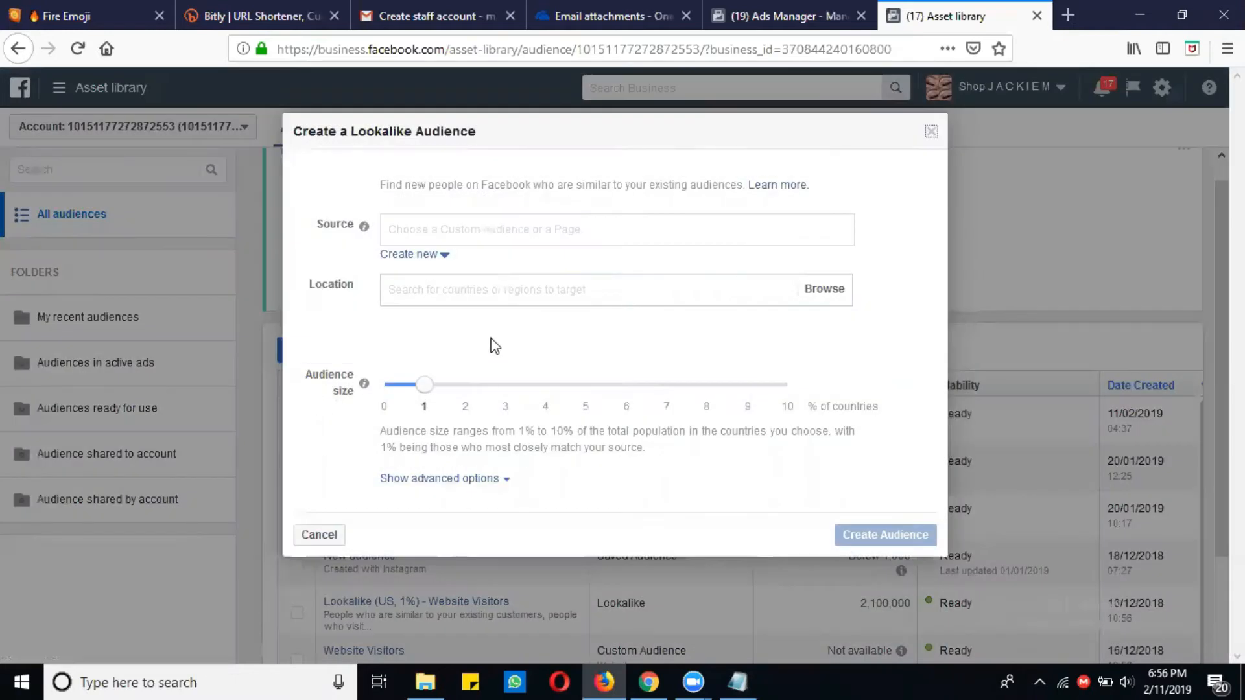
Search the non-value-based sources for "web" and choose the custom audience "web traffic Audience" as the lookalike source
left_click(479, 232)
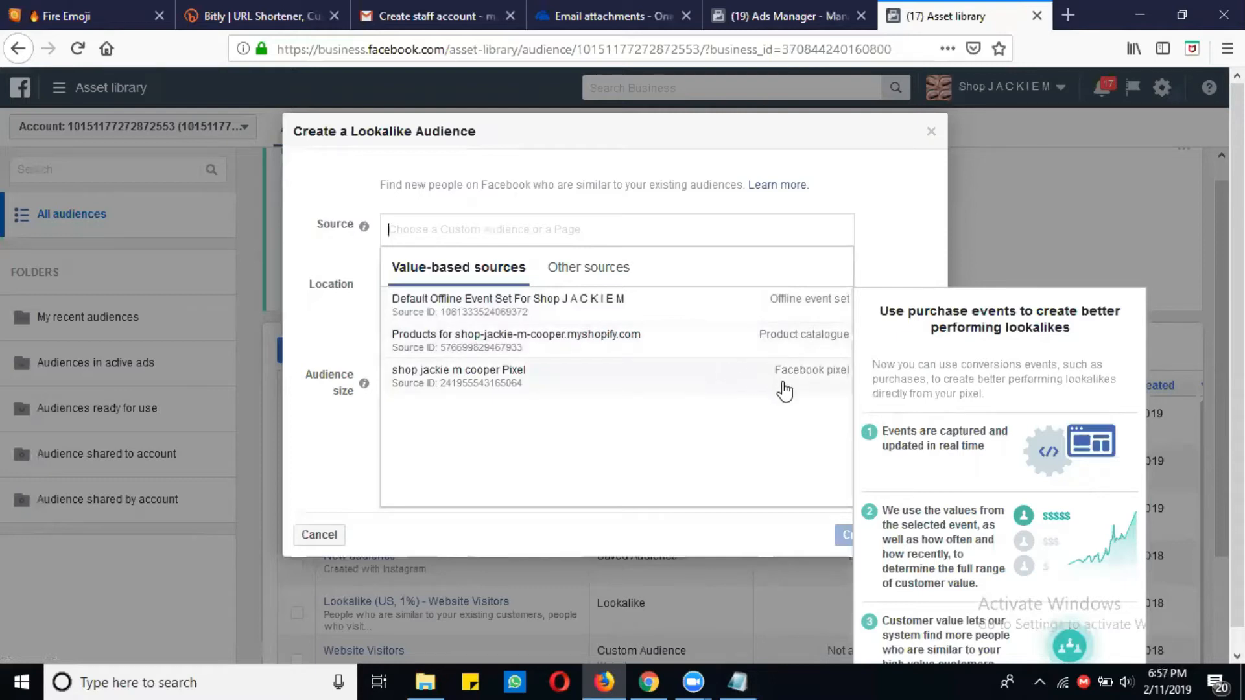
left_click(575, 267)
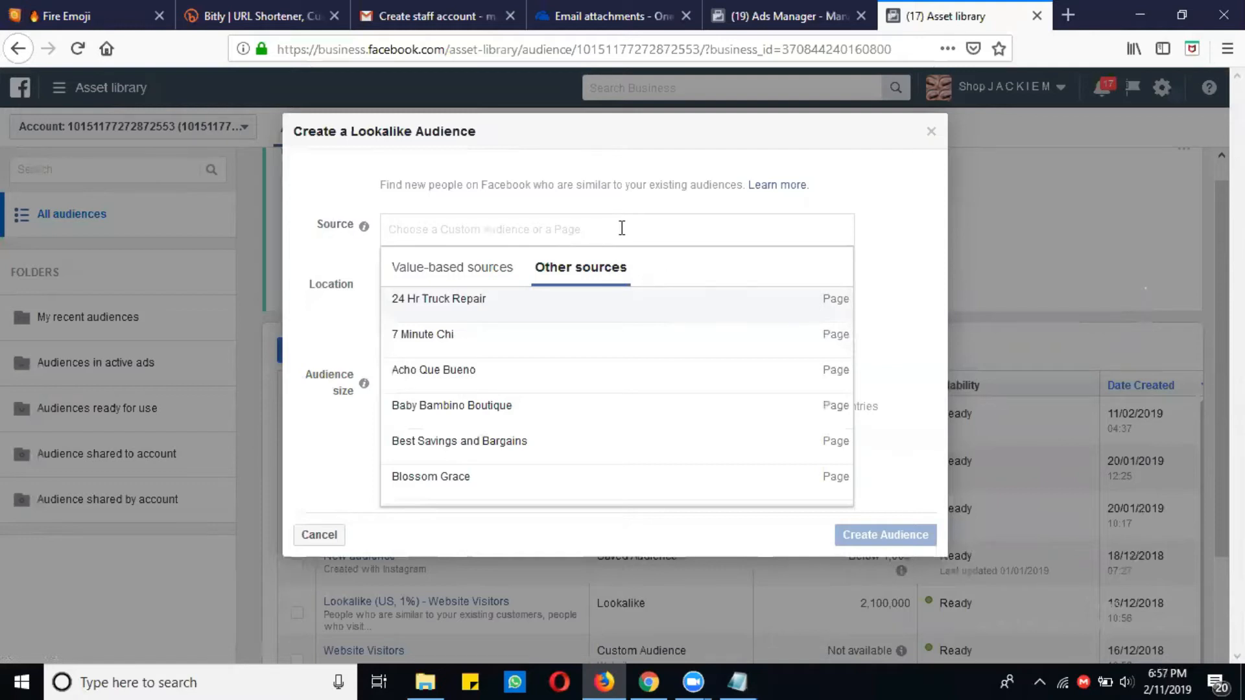
type("we")
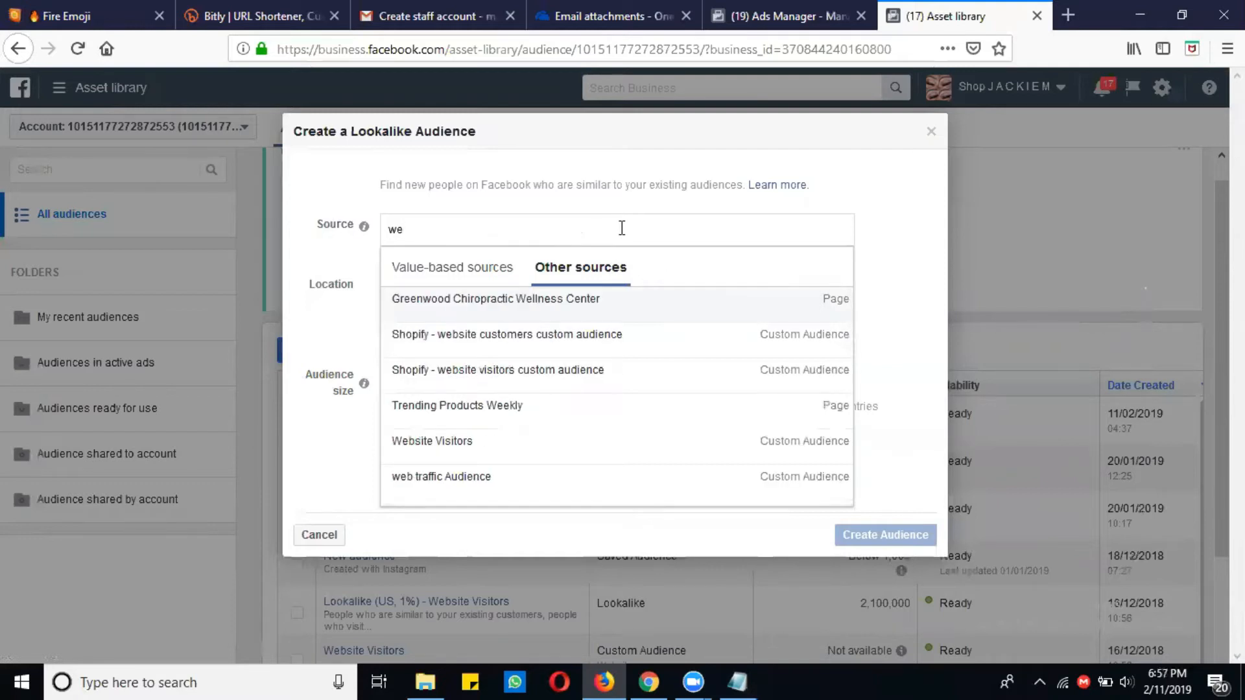
type("b")
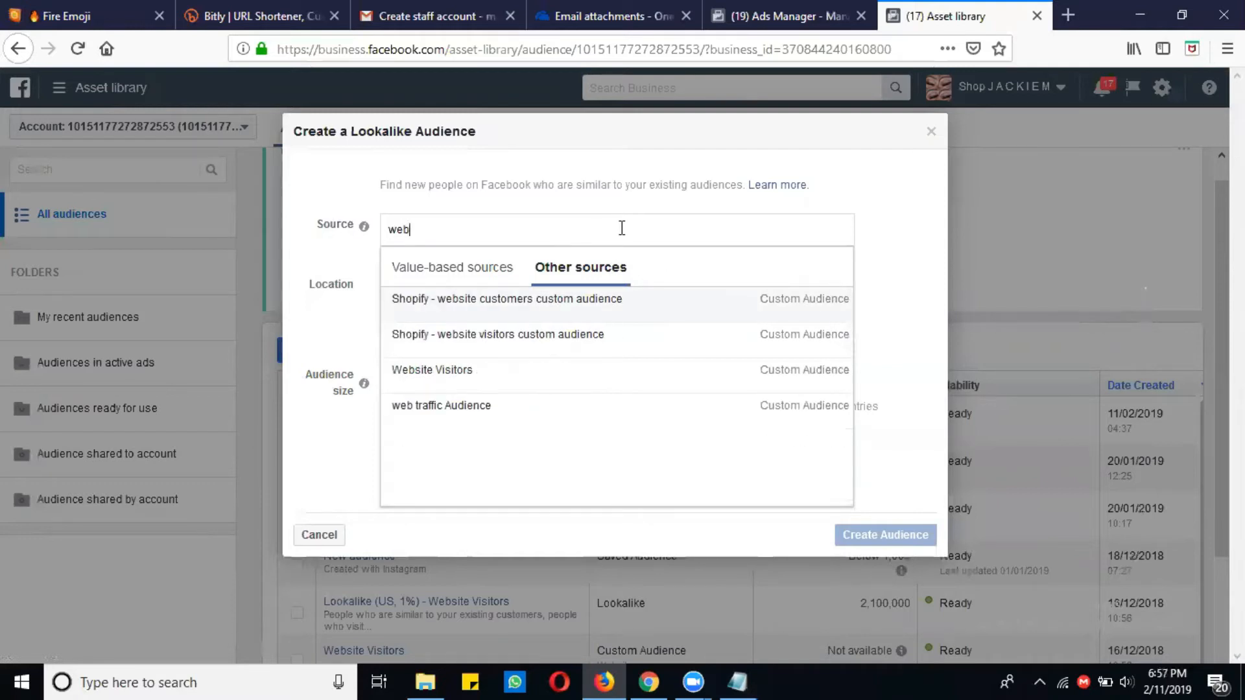
left_click(505, 409)
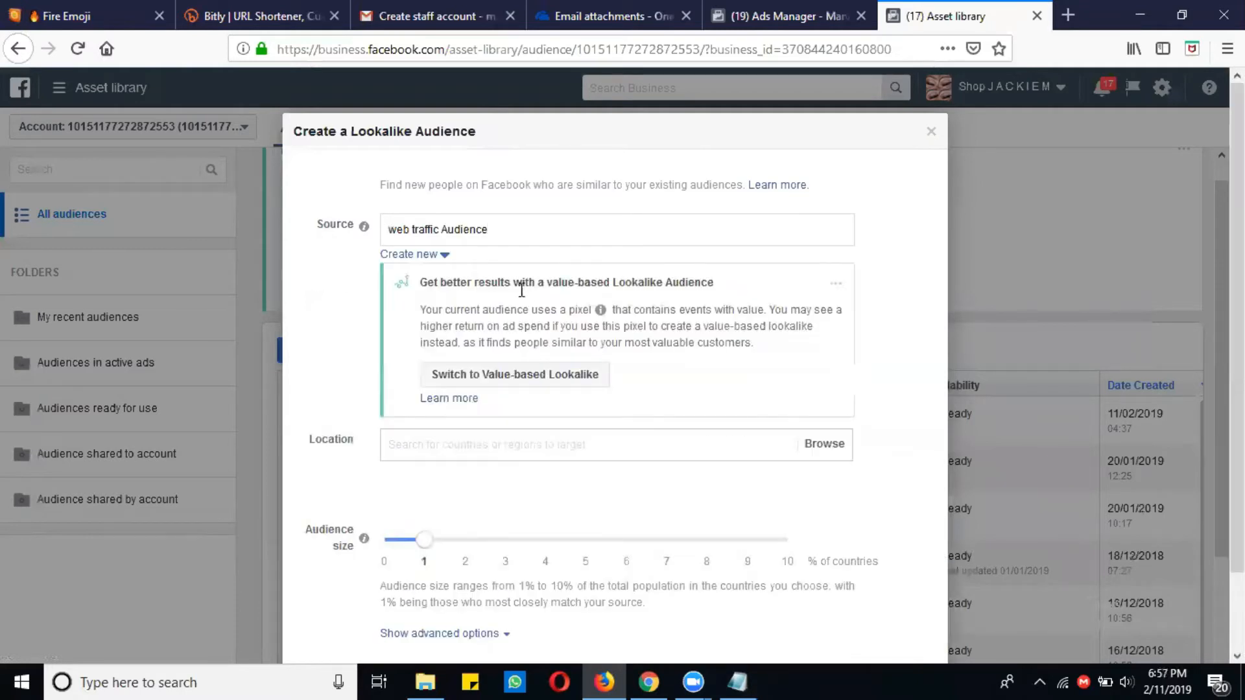
Search the locations for "united" and set United States as the lookalike audience's target country
scroll(530, 407, "down", 2)
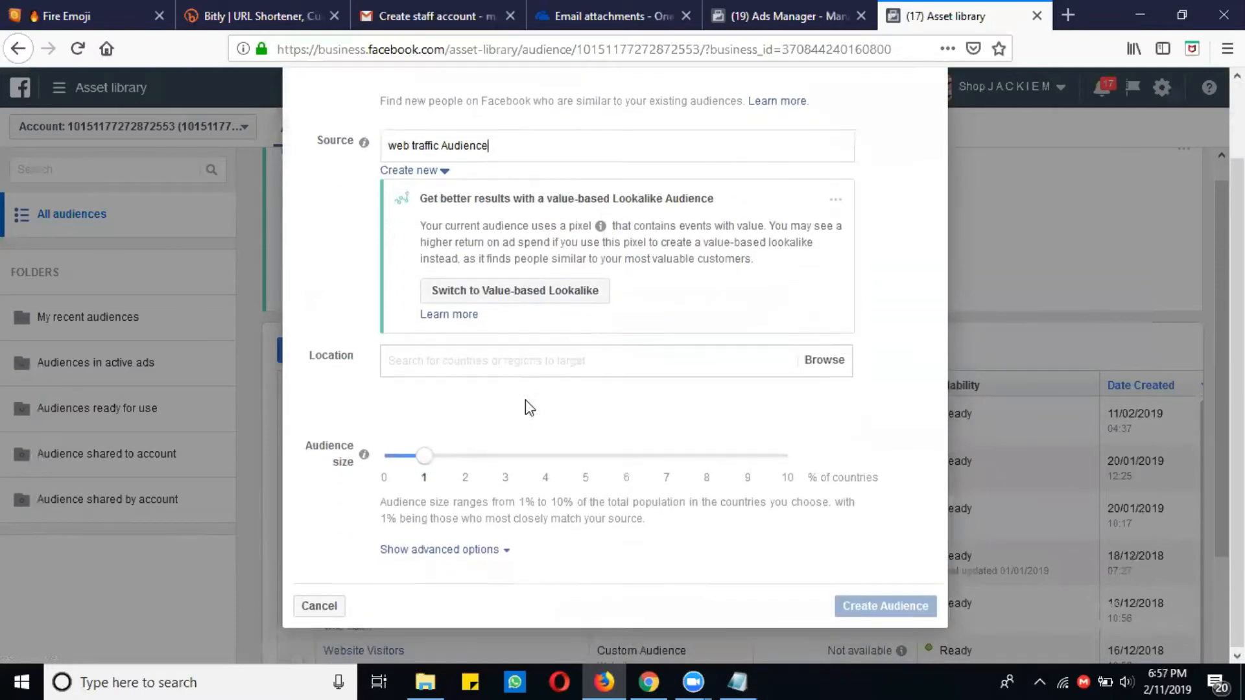
left_click(519, 358)
type("un")
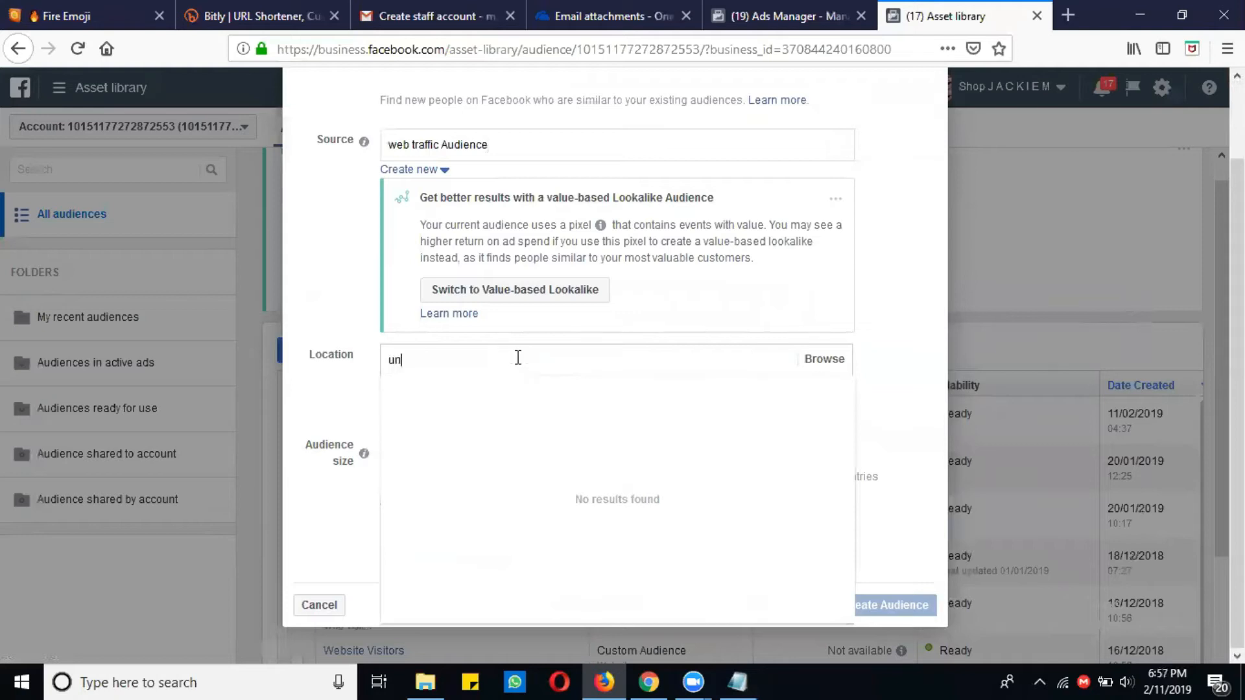
type("ited")
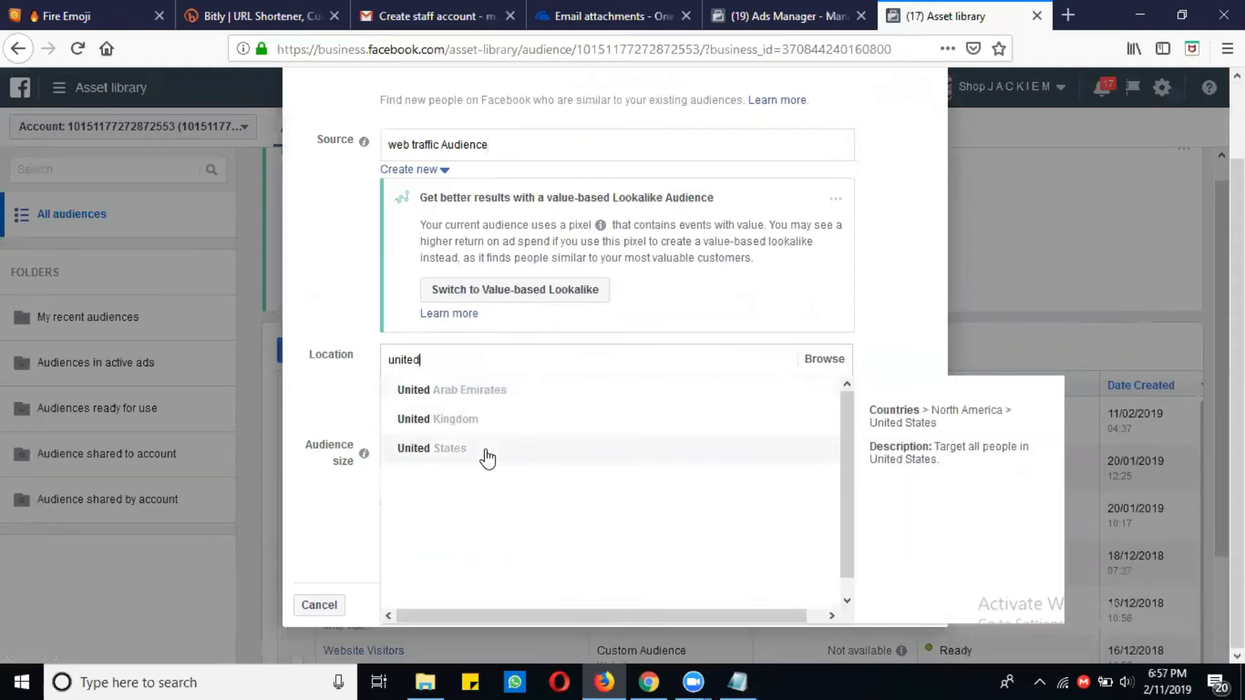
left_click(485, 450)
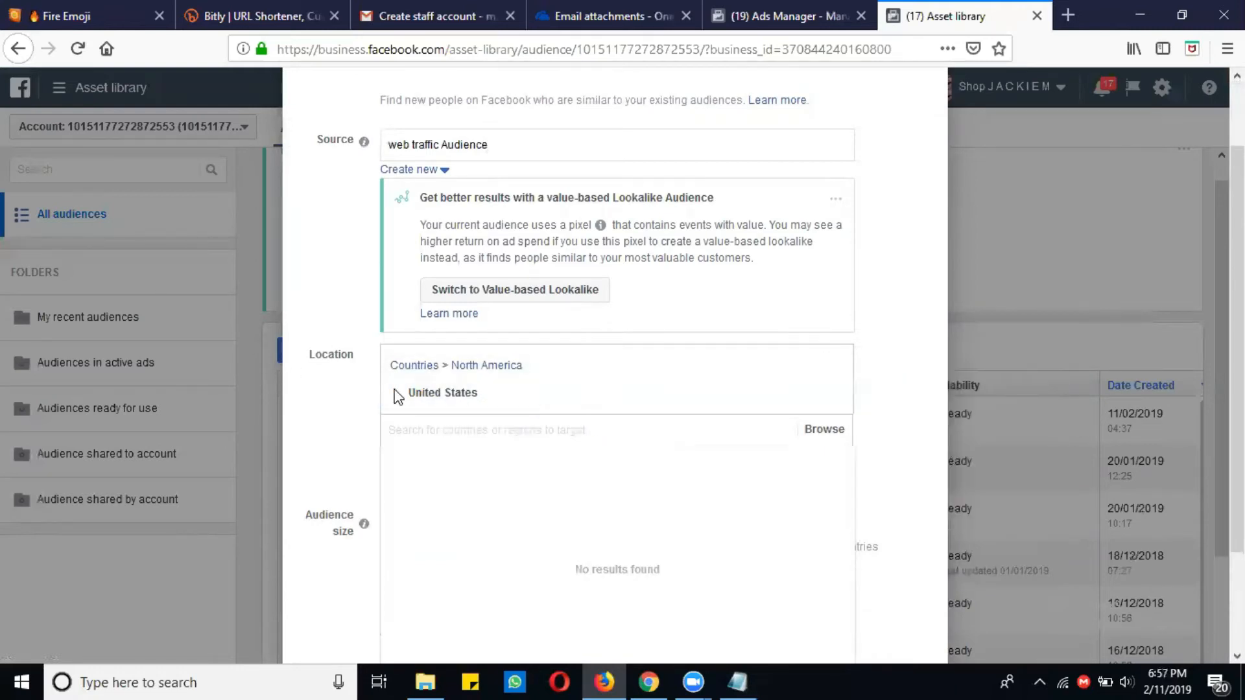
mouse_move(507, 386)
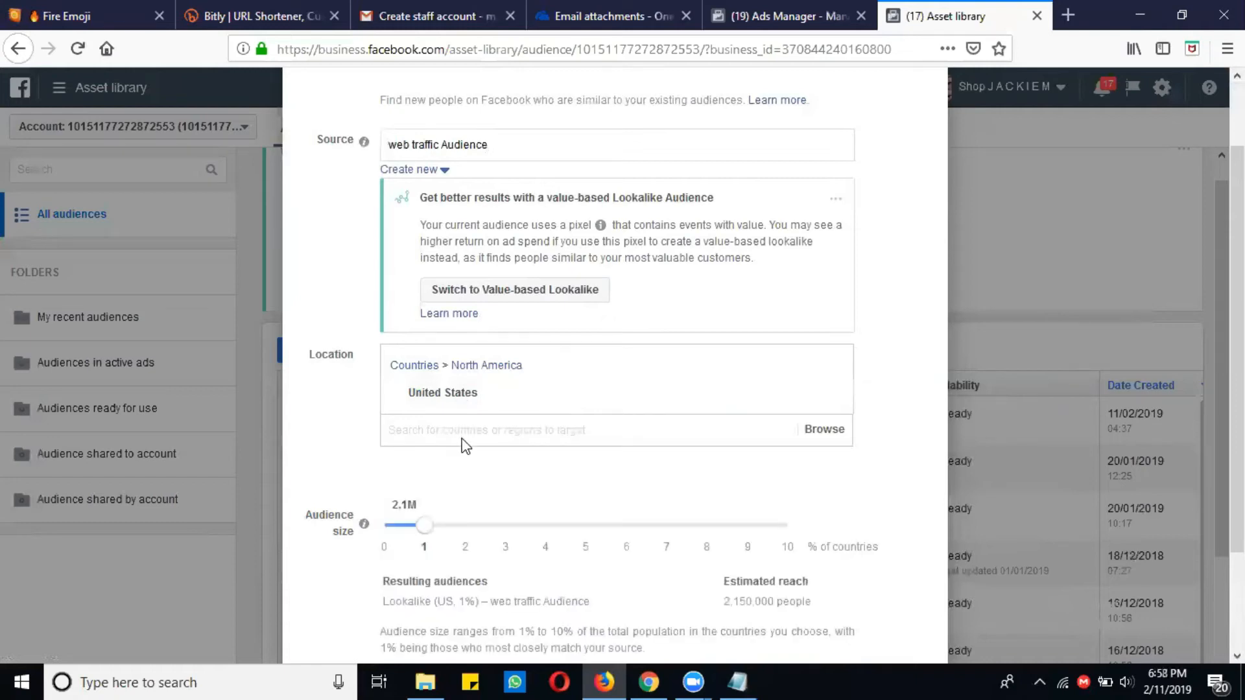
Show the advanced options for the audience size and view the available numbers of audiences
scroll(460, 446, "down", 1)
scroll(456, 452, "down", 1)
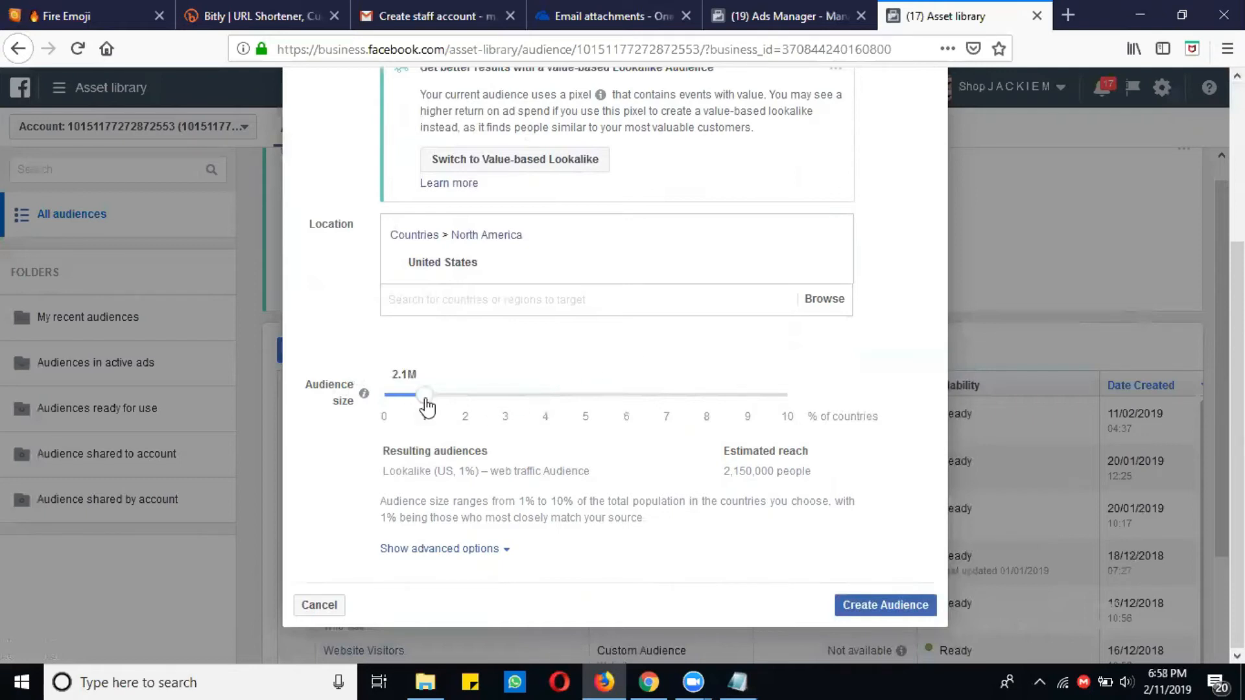
mouse_move(427, 406)
left_mouse_down()
mouse_move(795, 407)
mouse_move(422, 406)
left_mouse_up()
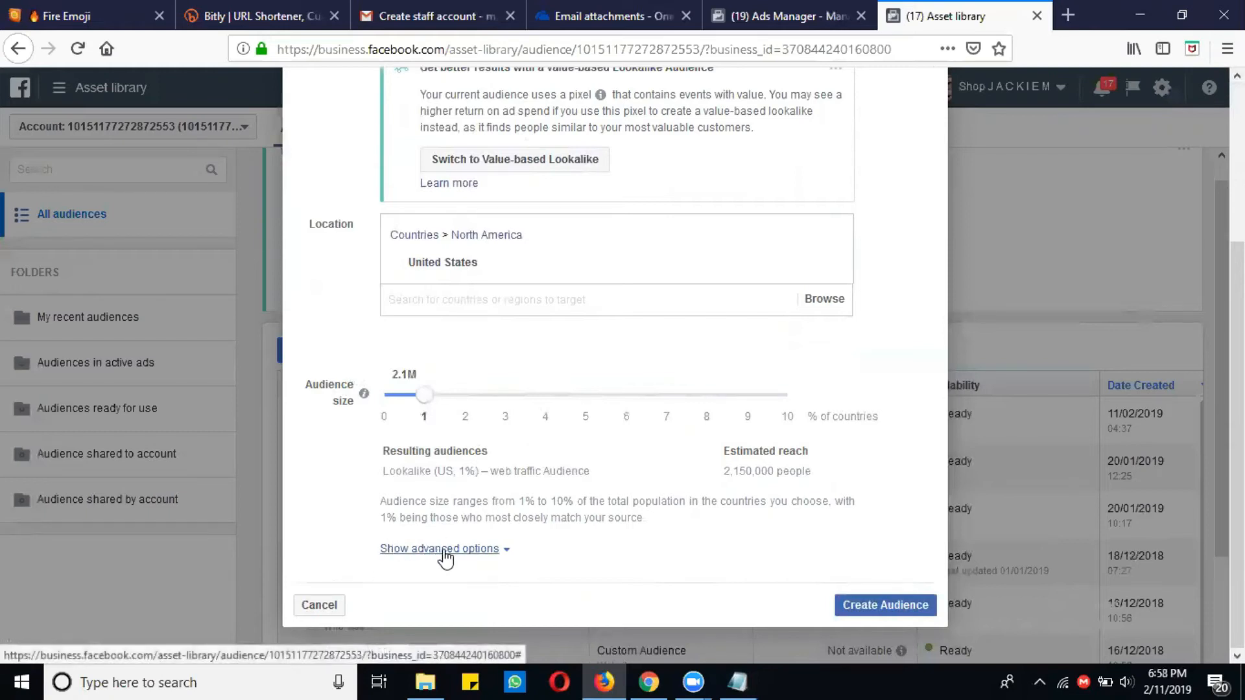
left_click(466, 551)
scroll(510, 441, "down", 2)
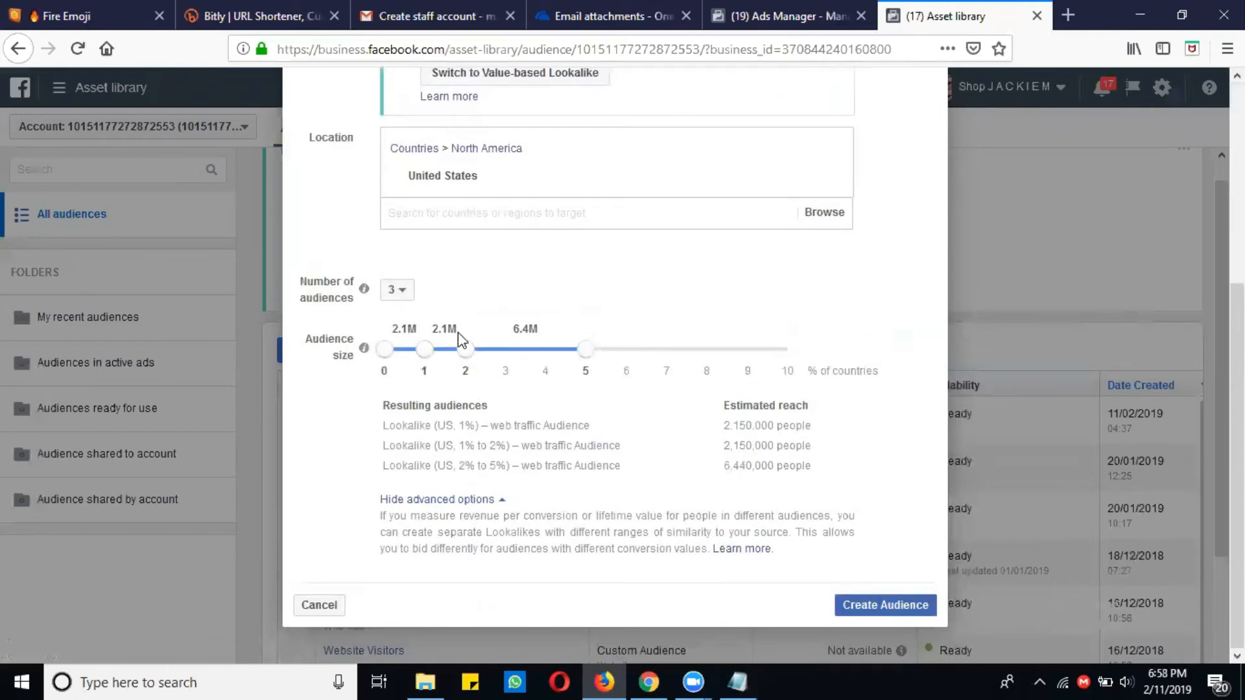
left_click(389, 291)
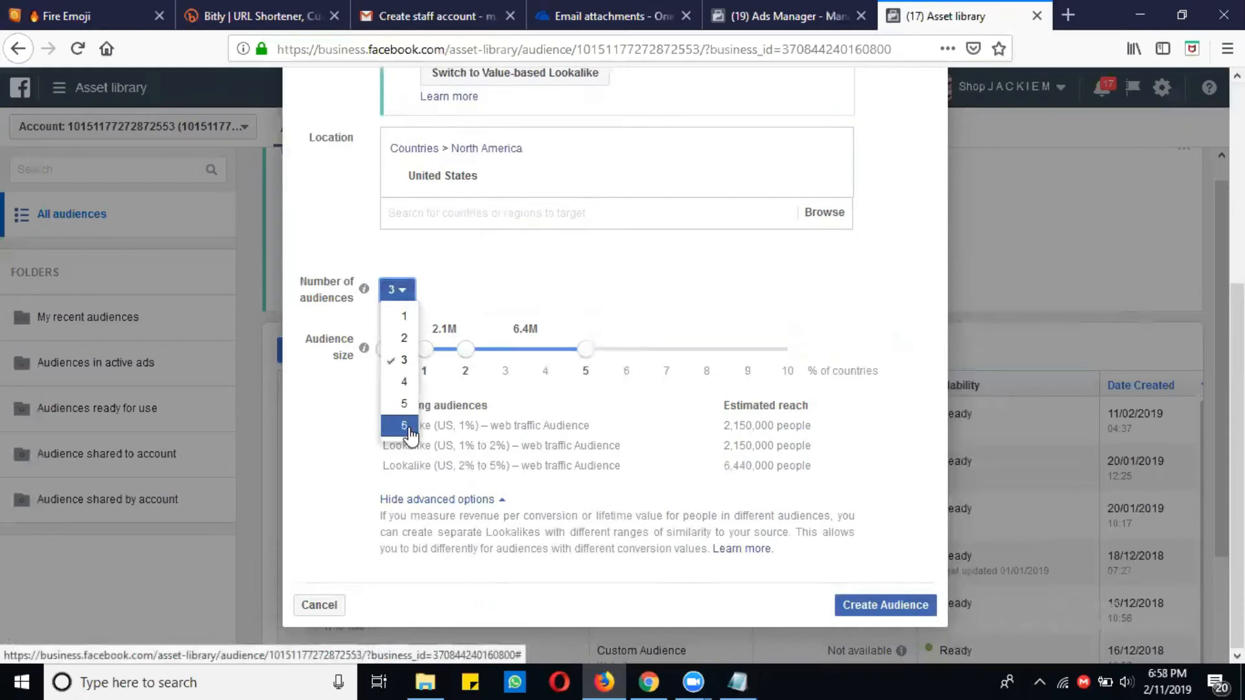
left_click(478, 285)
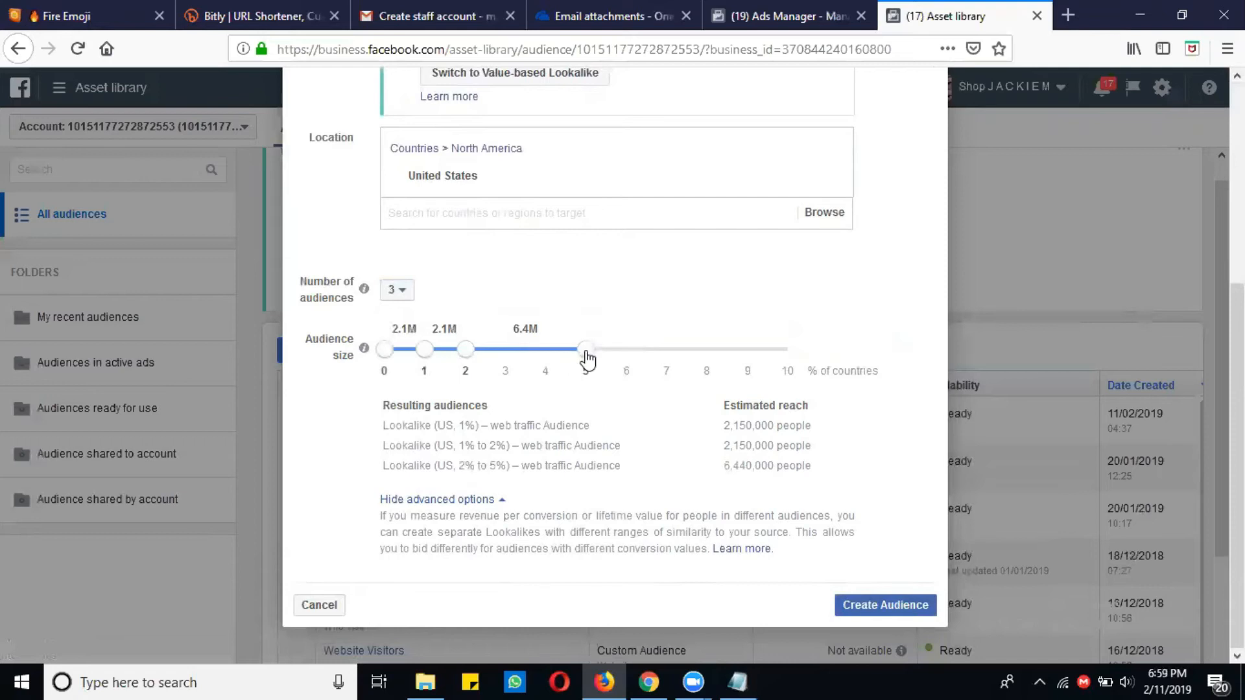
Set the audience size ranges to 1–5% and 5–10%, and reduce the number of audiences to 2
left_click_drag(587, 357, 803, 368)
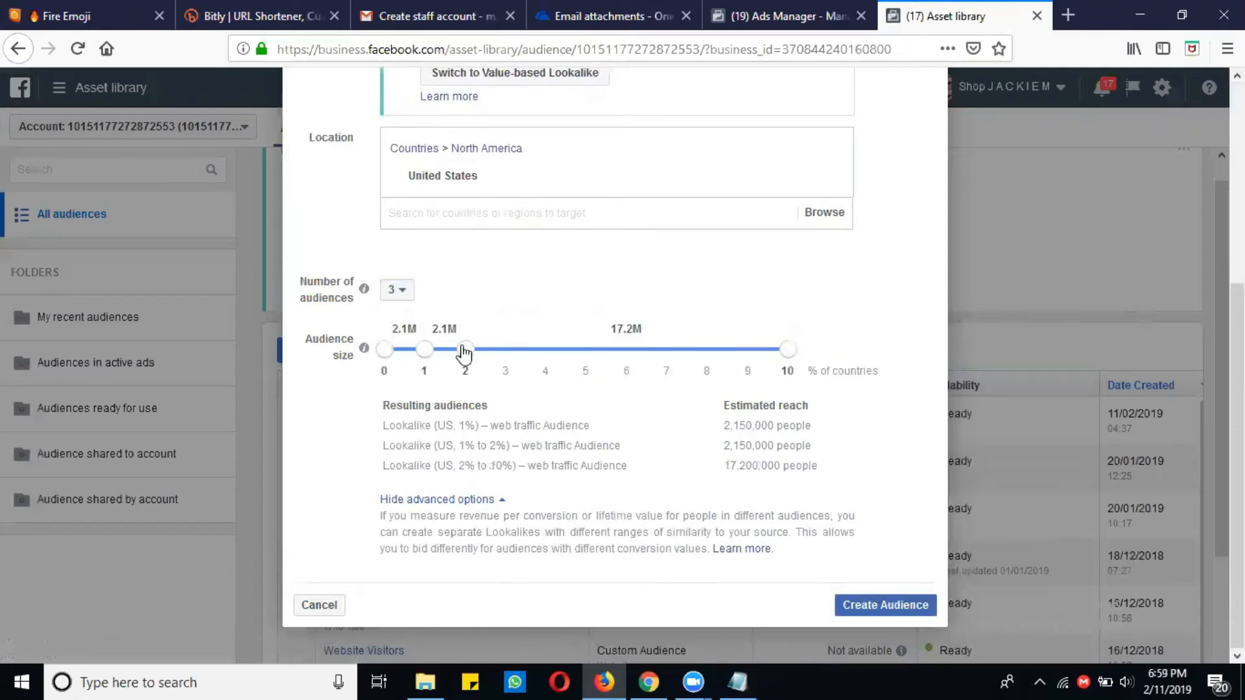
left_click_drag(490, 354, 590, 357)
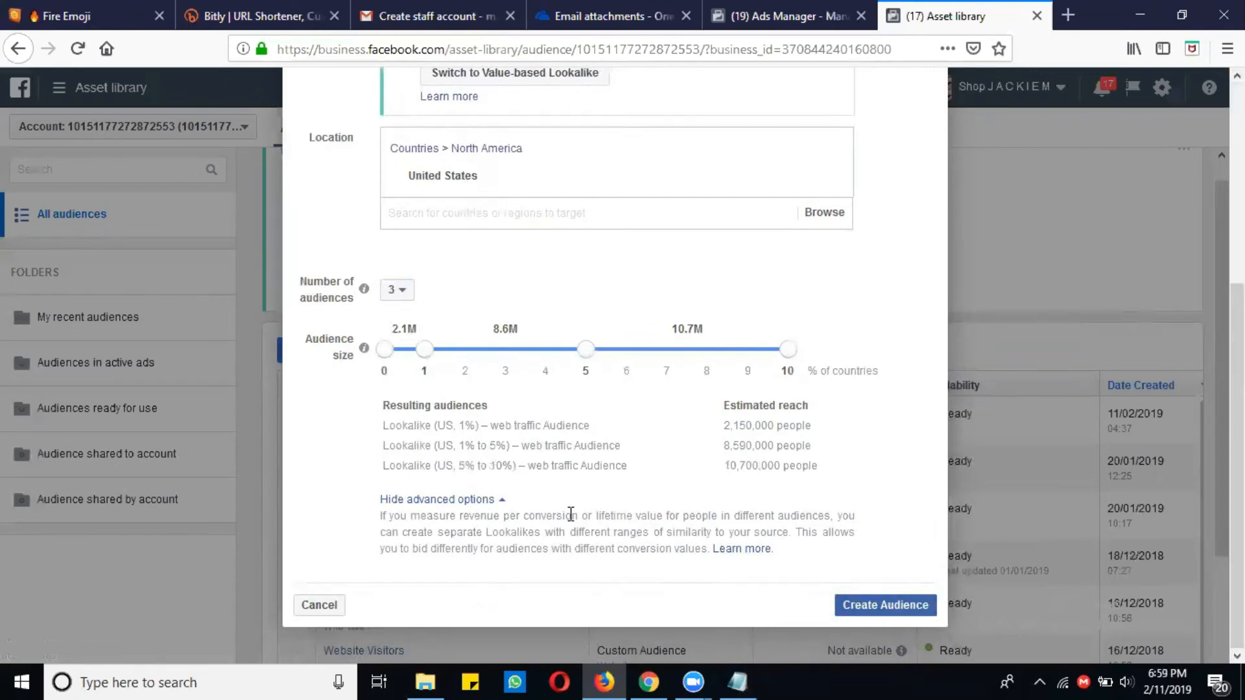
left_click(397, 290)
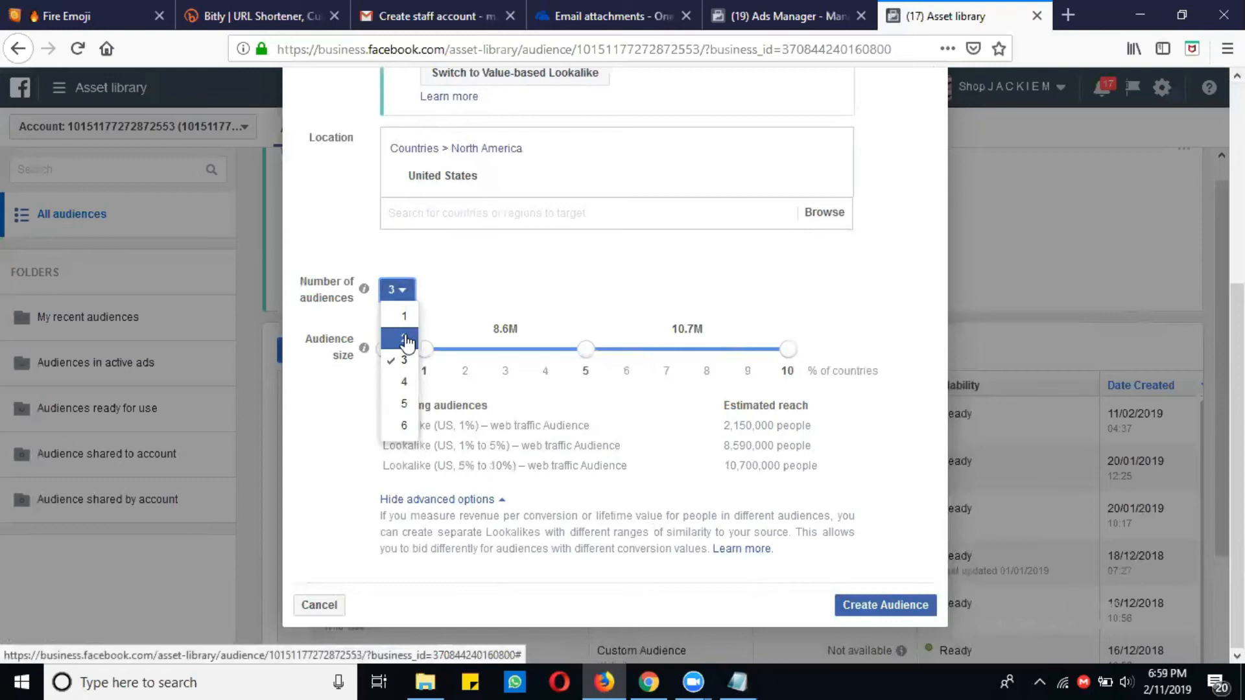
left_click(405, 338)
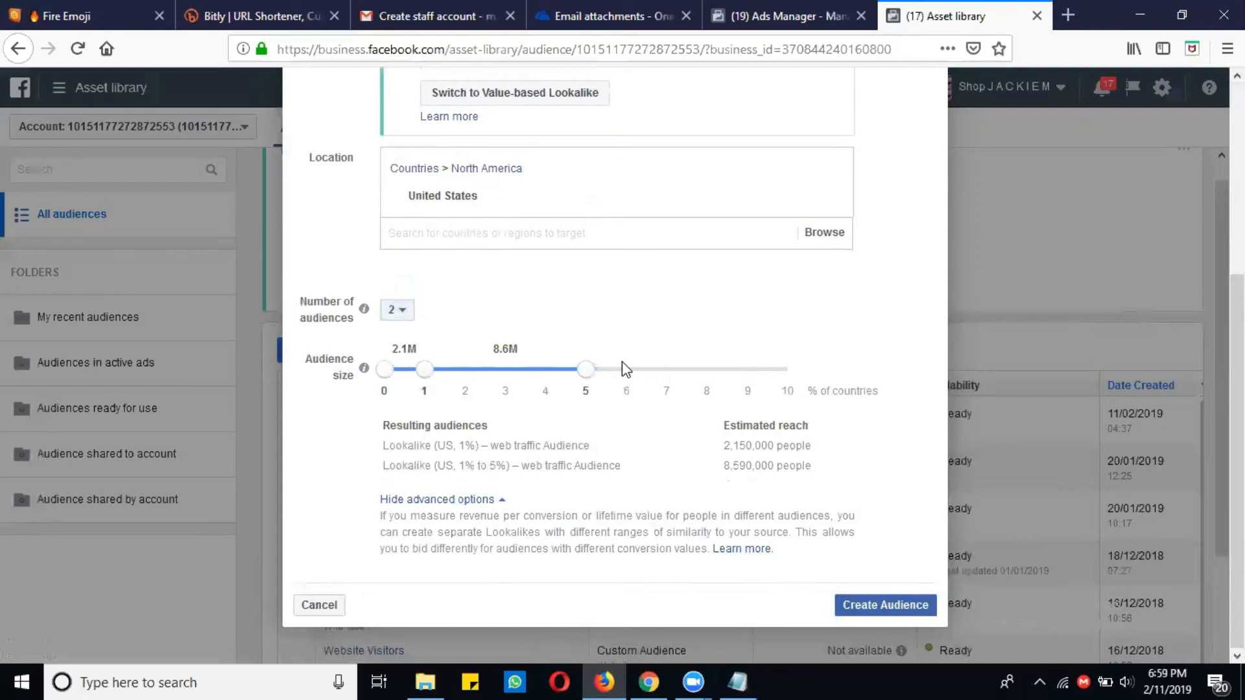
Replace the source with the shop's value-based Facebook pixel and highlight the recommended Purchase event
scroll(621, 366, "up", 5)
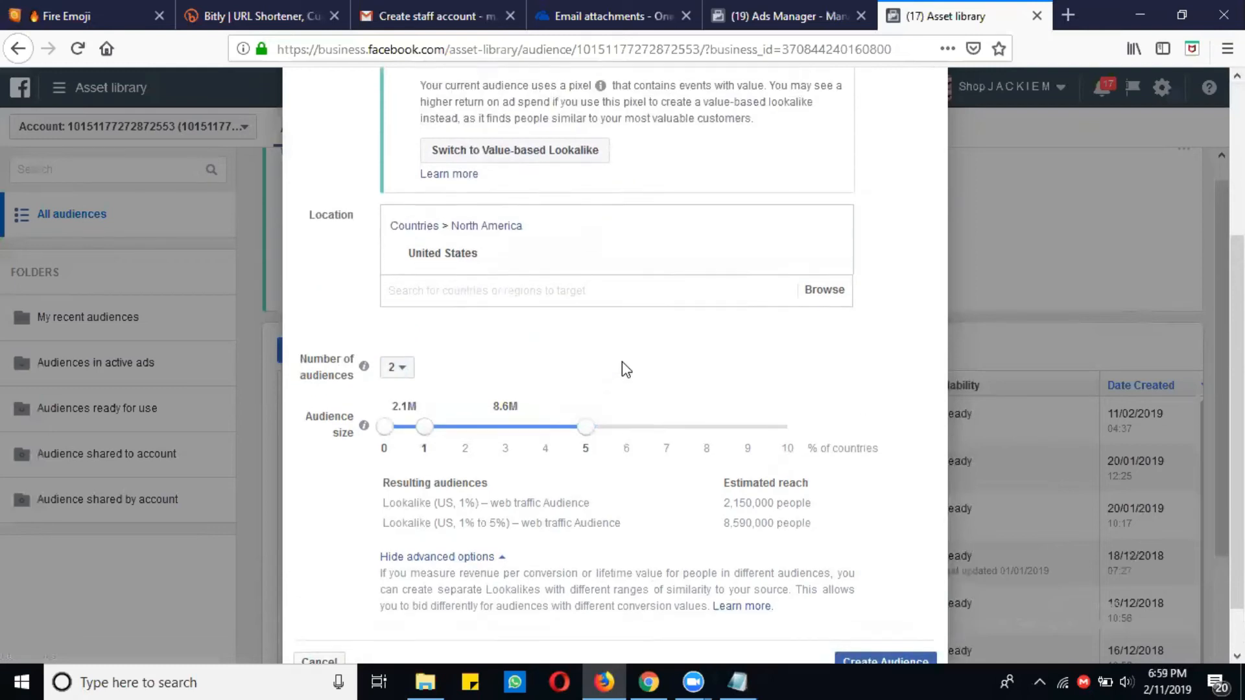
left_click(535, 223)
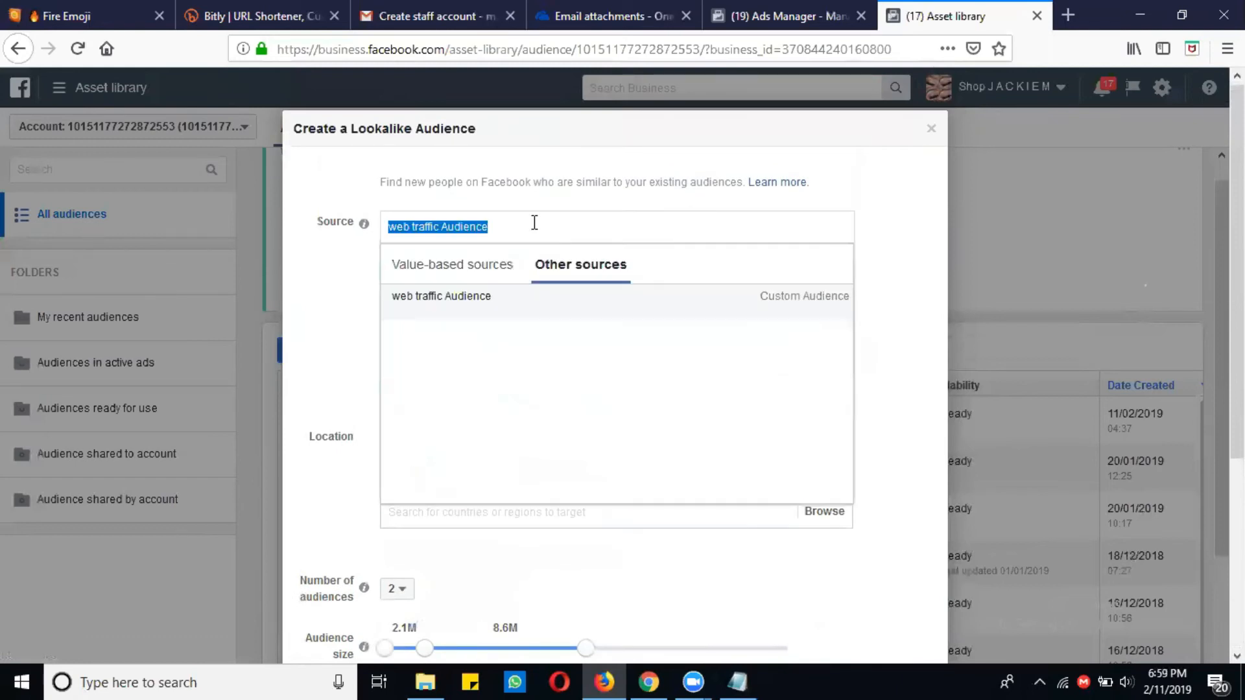
key("BackSpace")
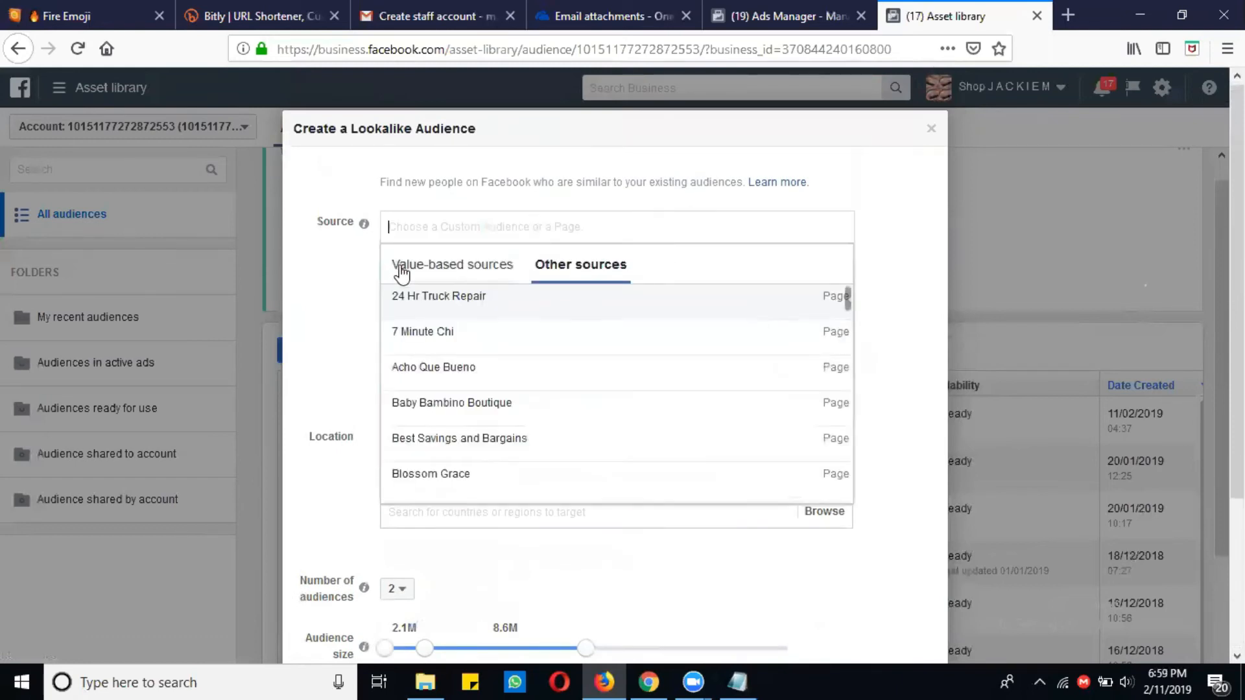
left_click(451, 263)
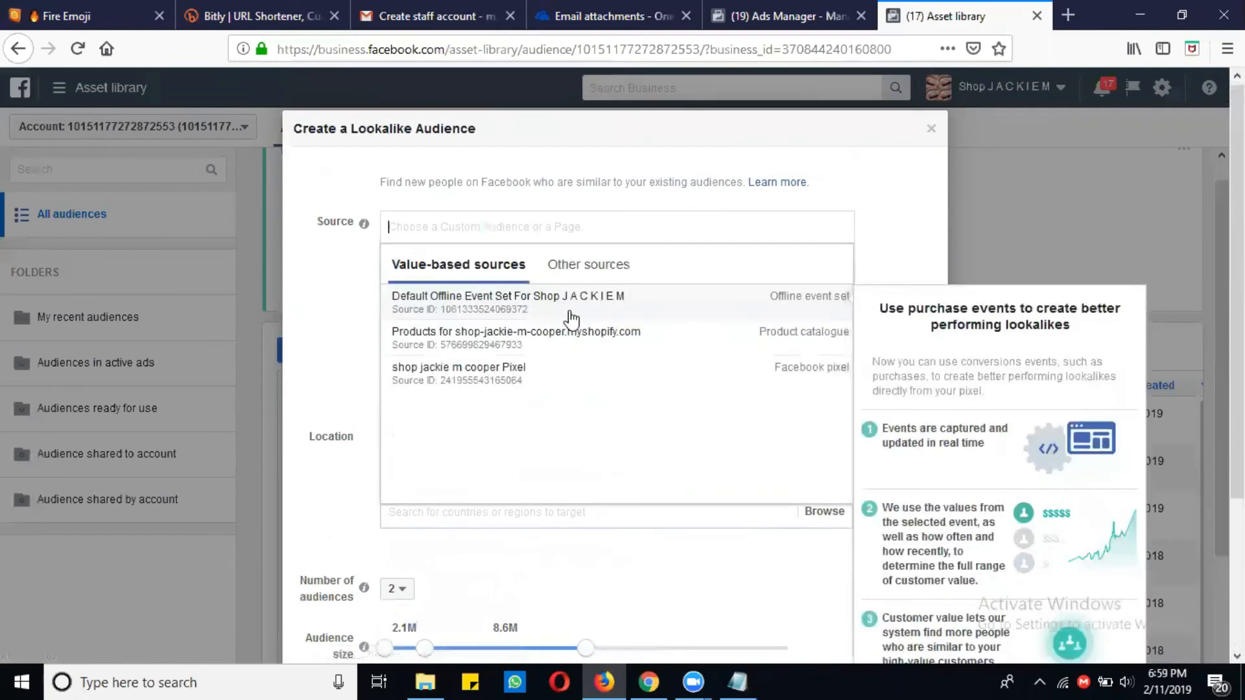
left_click(555, 375)
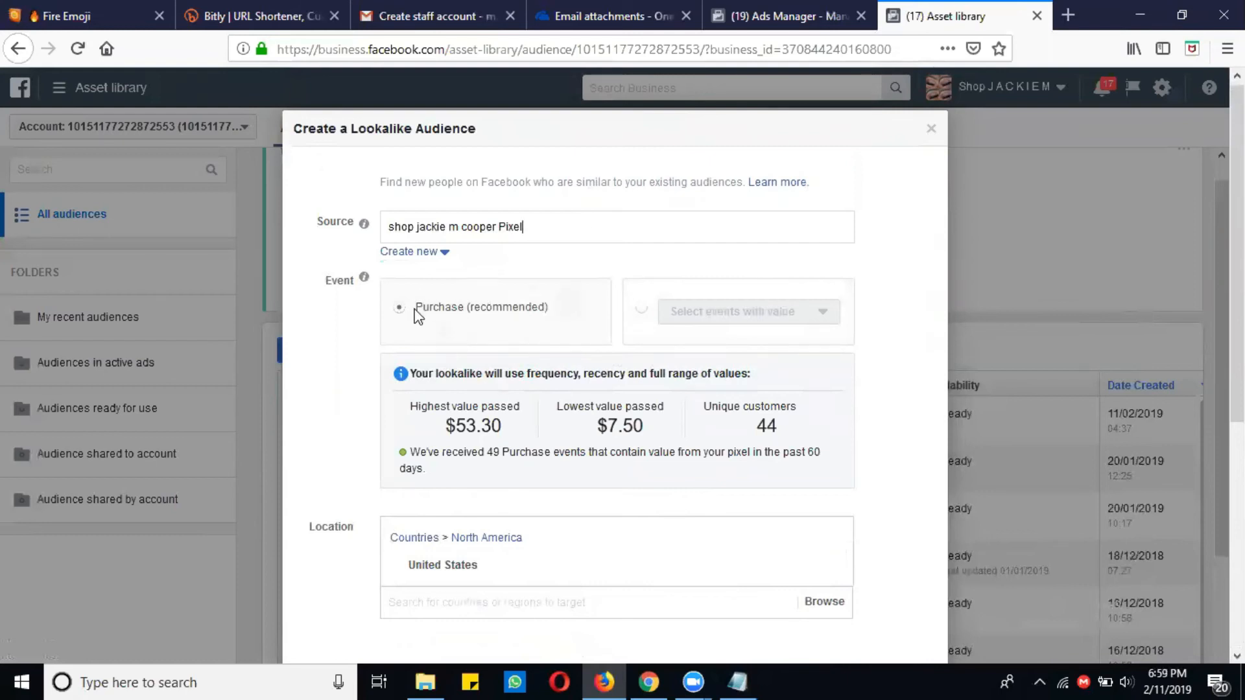
left_click_drag(415, 310, 552, 310)
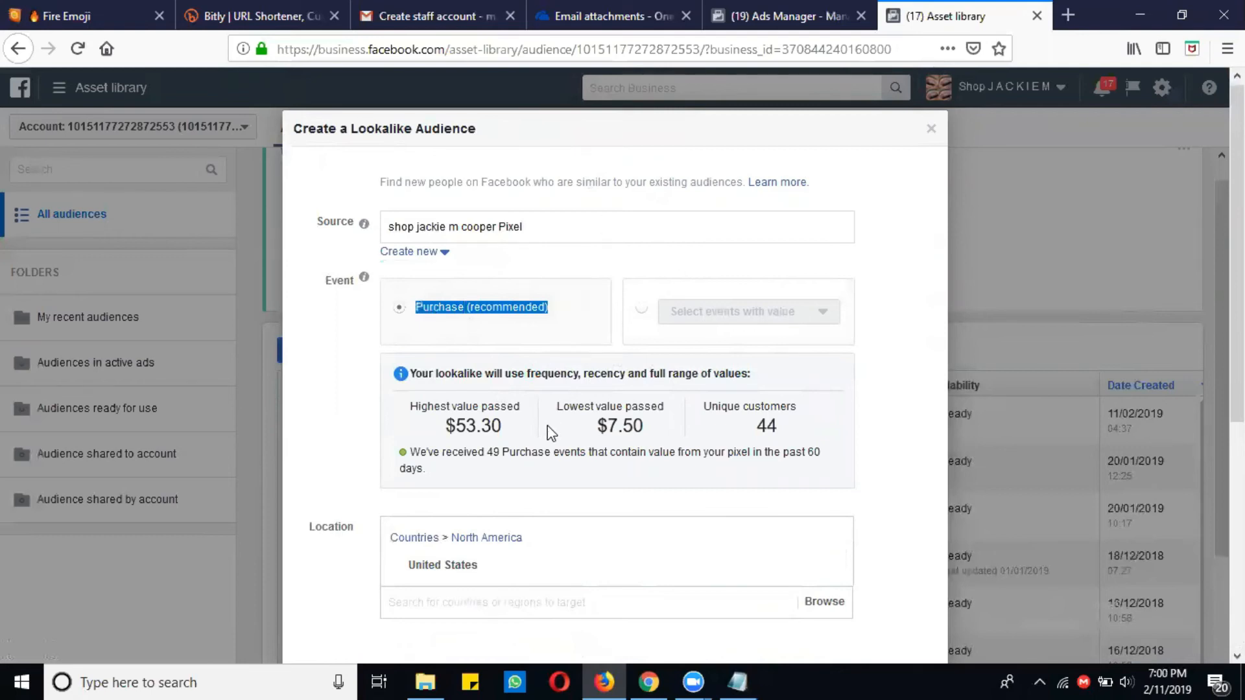
Highlight the Purchase event's value and customer labels, and switch the event to AddToCart to compare its unique customers
left_click_drag(410, 407, 527, 409)
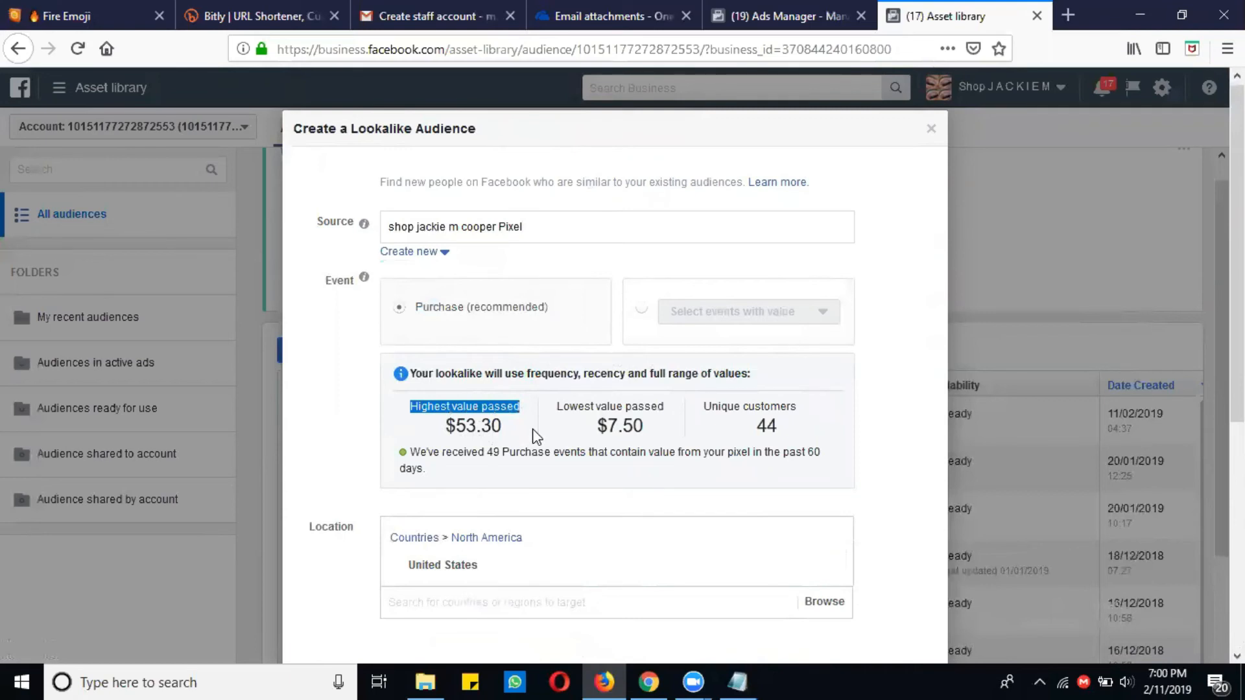
left_click_drag(557, 406, 861, 412)
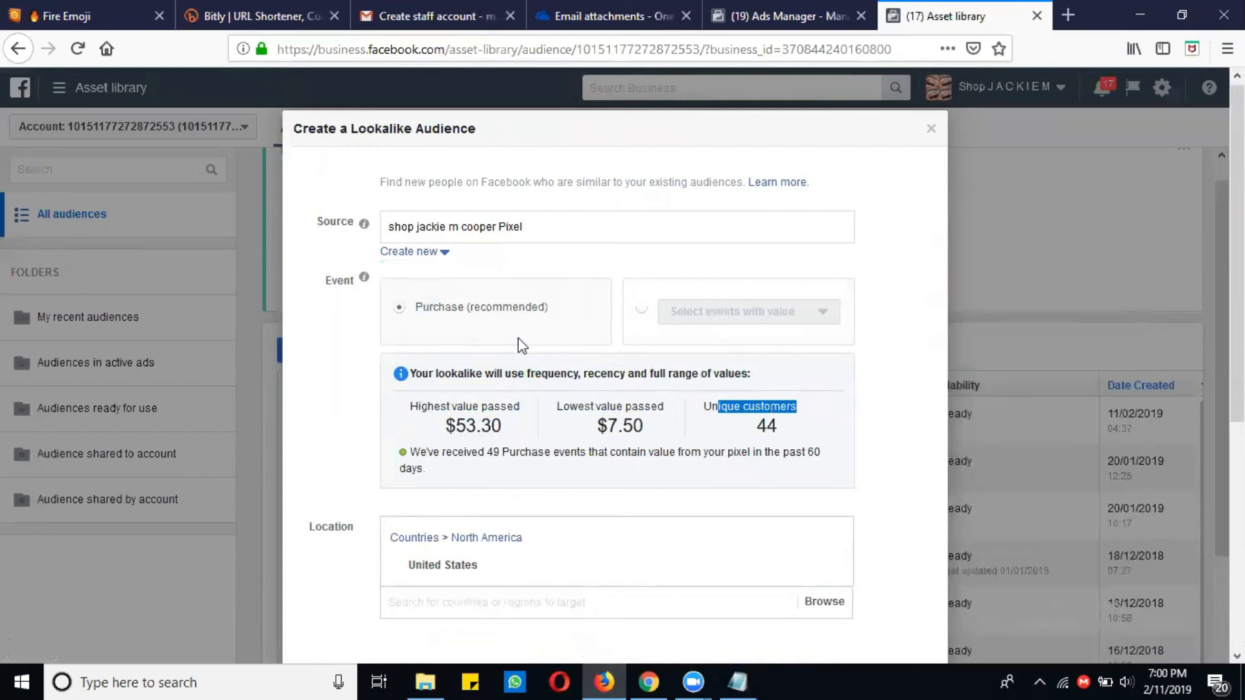
left_click(641, 308)
left_click(712, 317)
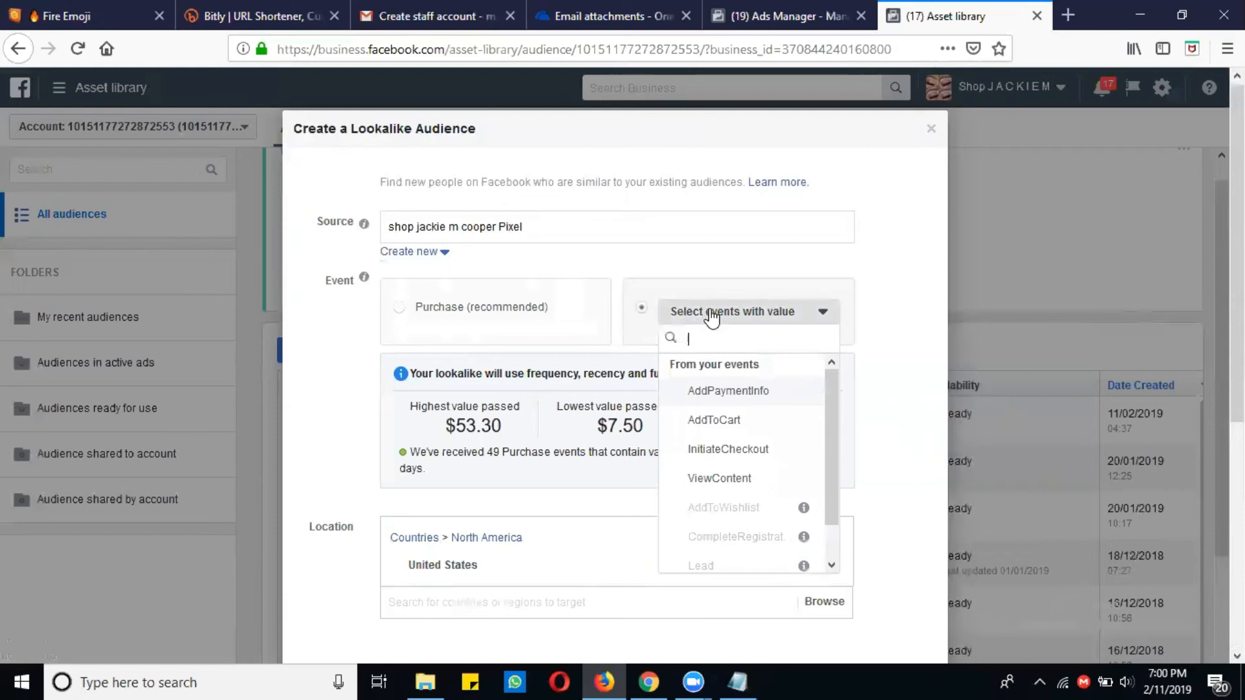
left_click(720, 423)
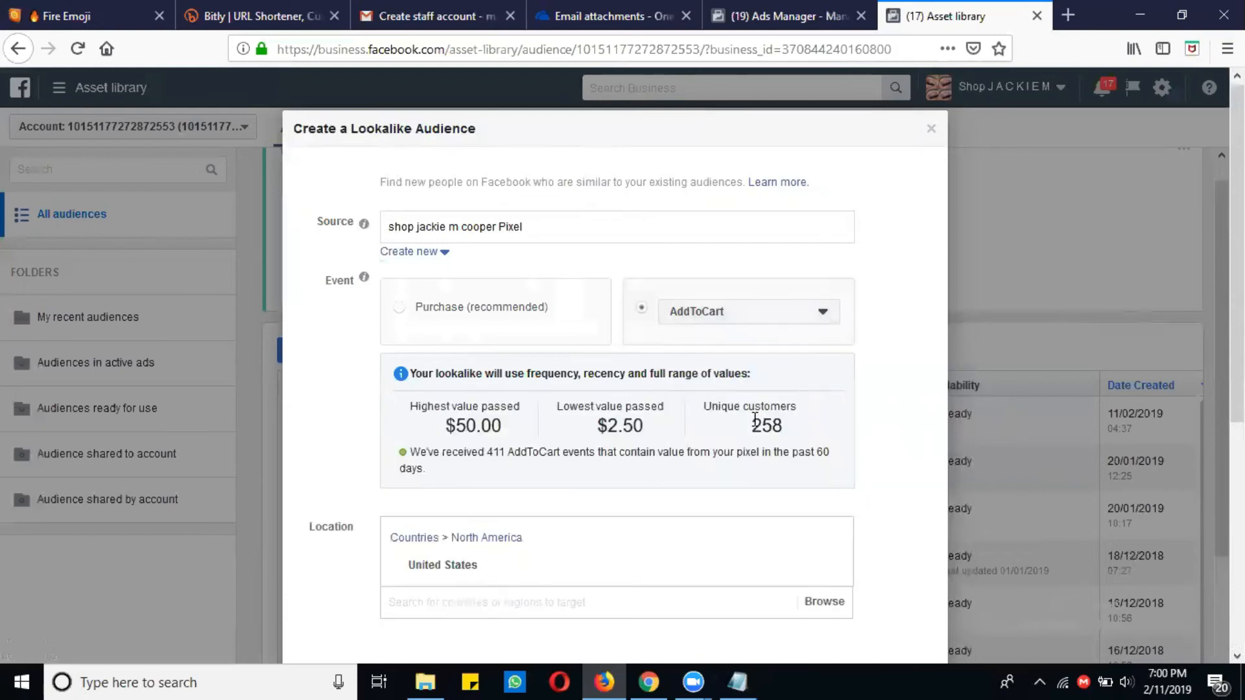
left_click_drag(760, 427, 781, 426)
Try AddPaymentInfo and InitiateCheckout as the value event, and highlight the unique customers figure for InitiateCheckout
scroll(631, 438, "down", 2)
left_click(711, 235)
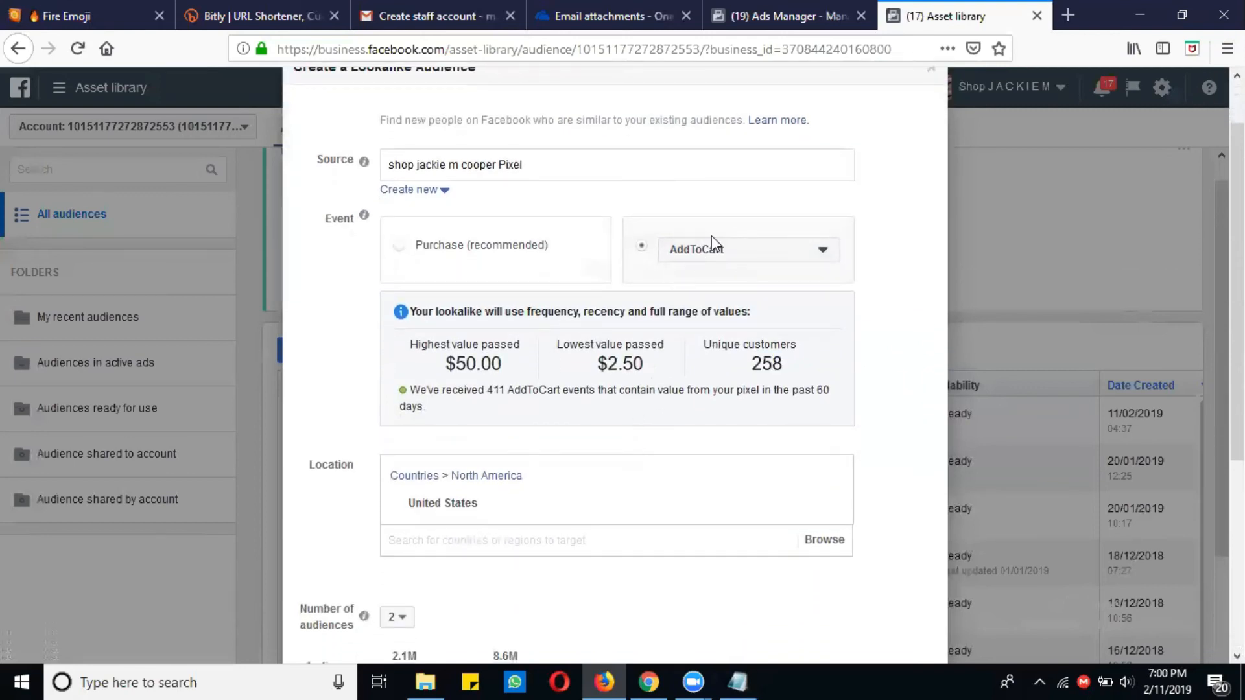
left_click(711, 236)
left_click(718, 328)
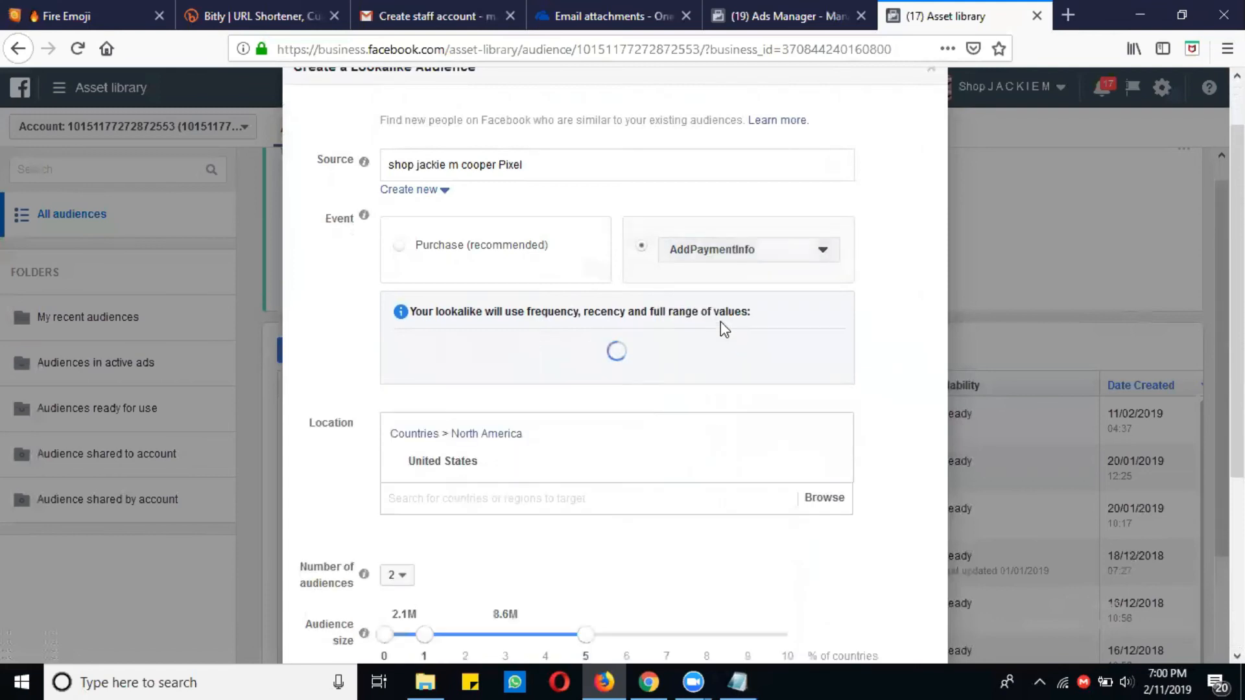
left_click(727, 262)
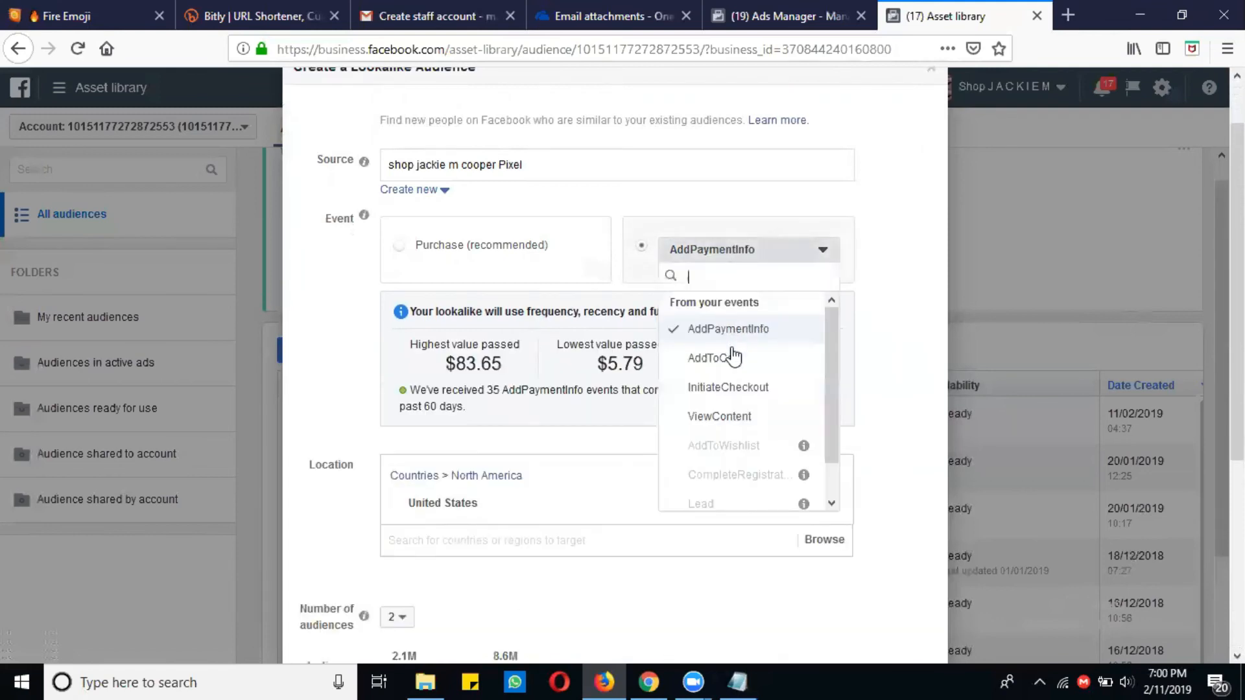
left_click(736, 387)
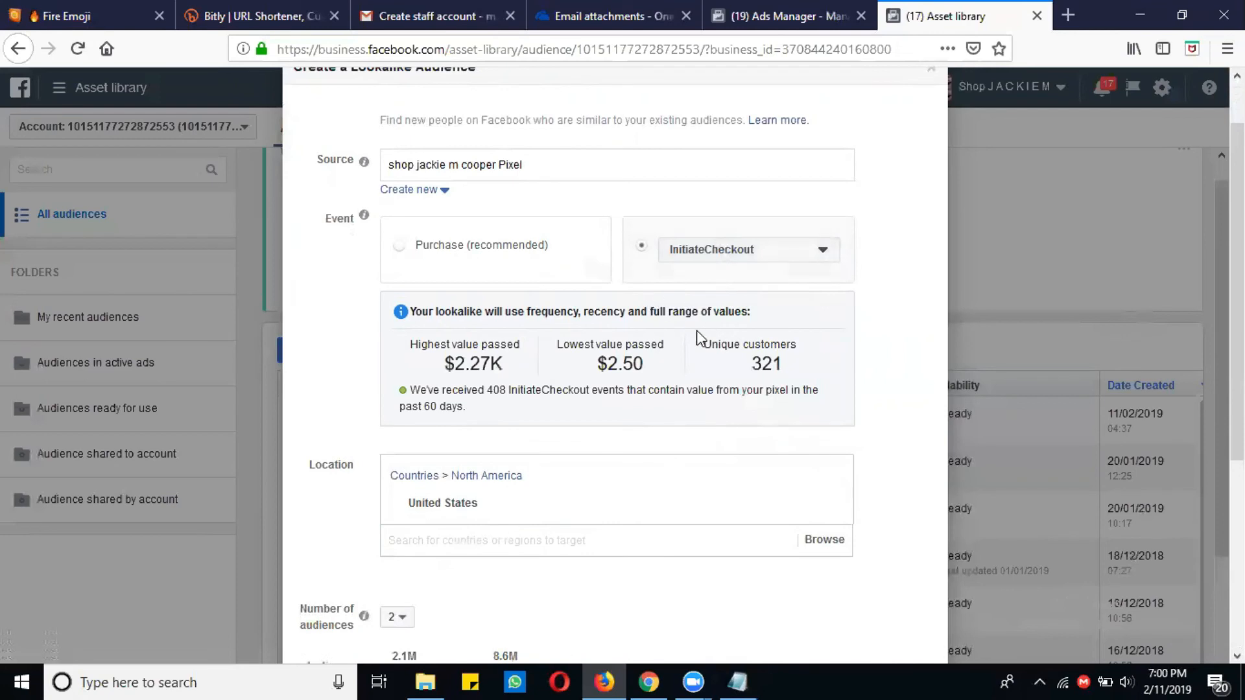
double_click(758, 363)
Set the event back to Purchase (recommended) and highlight its unique customers figure, keeping the pixel as the source
left_click(483, 247)
left_click(561, 166)
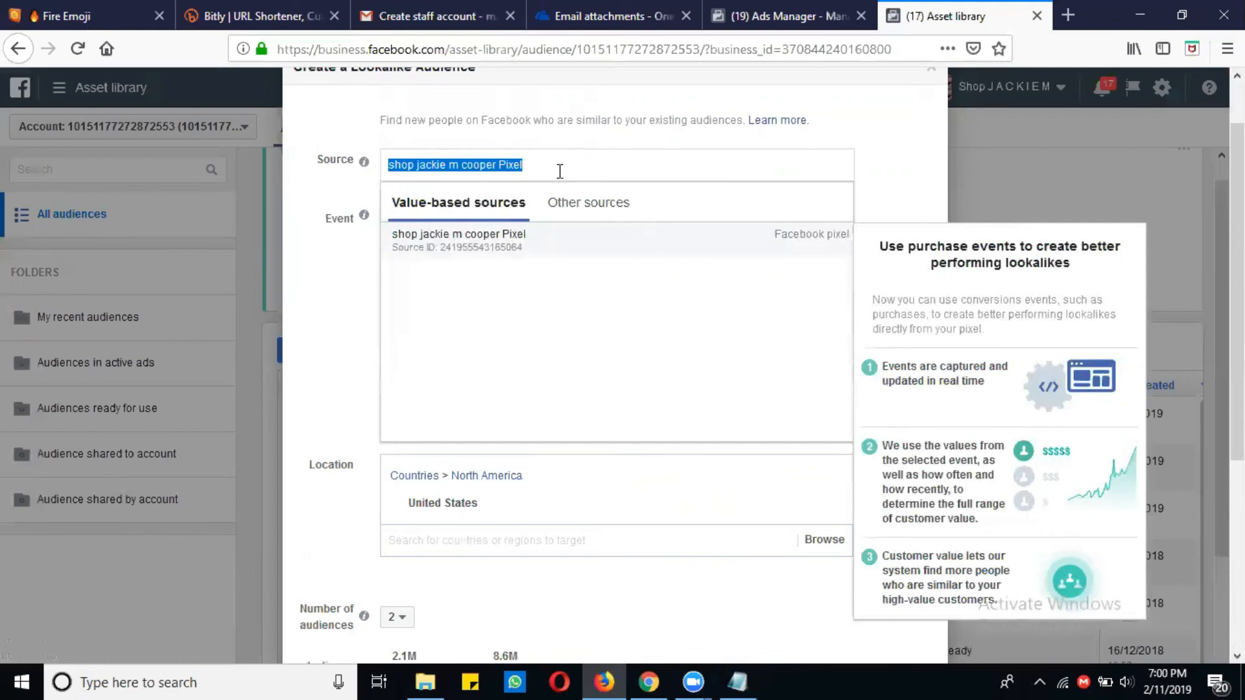
left_click(509, 245)
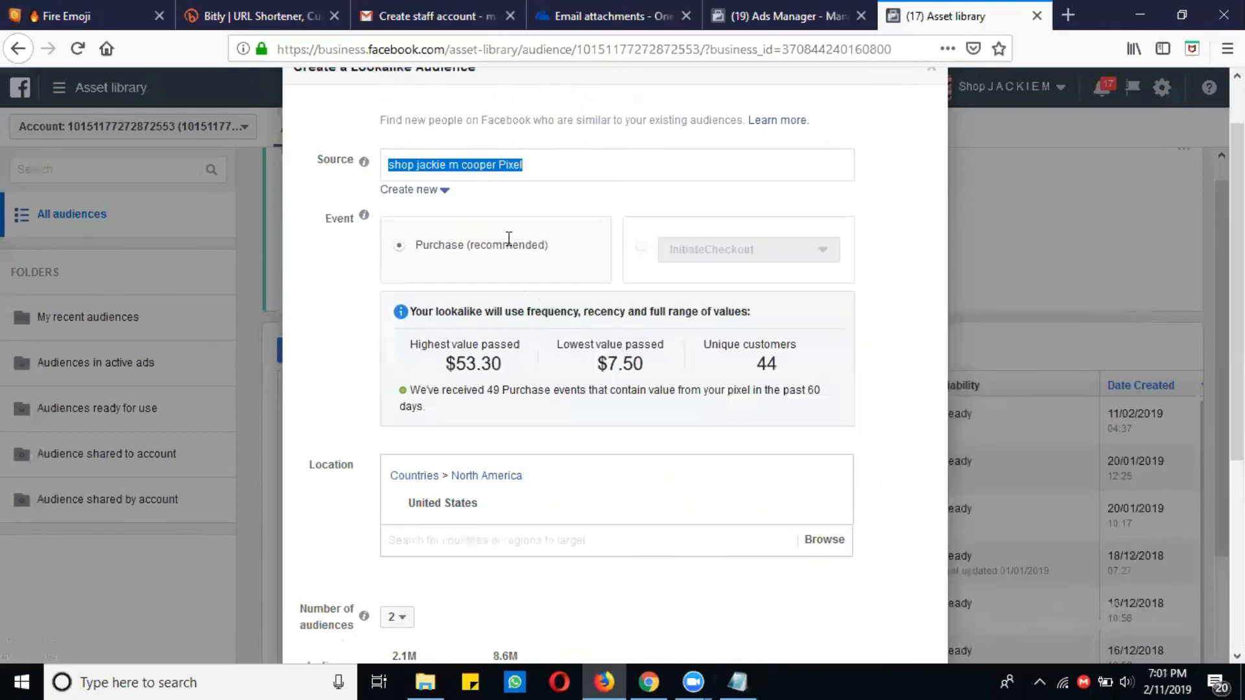
left_click_drag(756, 364, 791, 367)
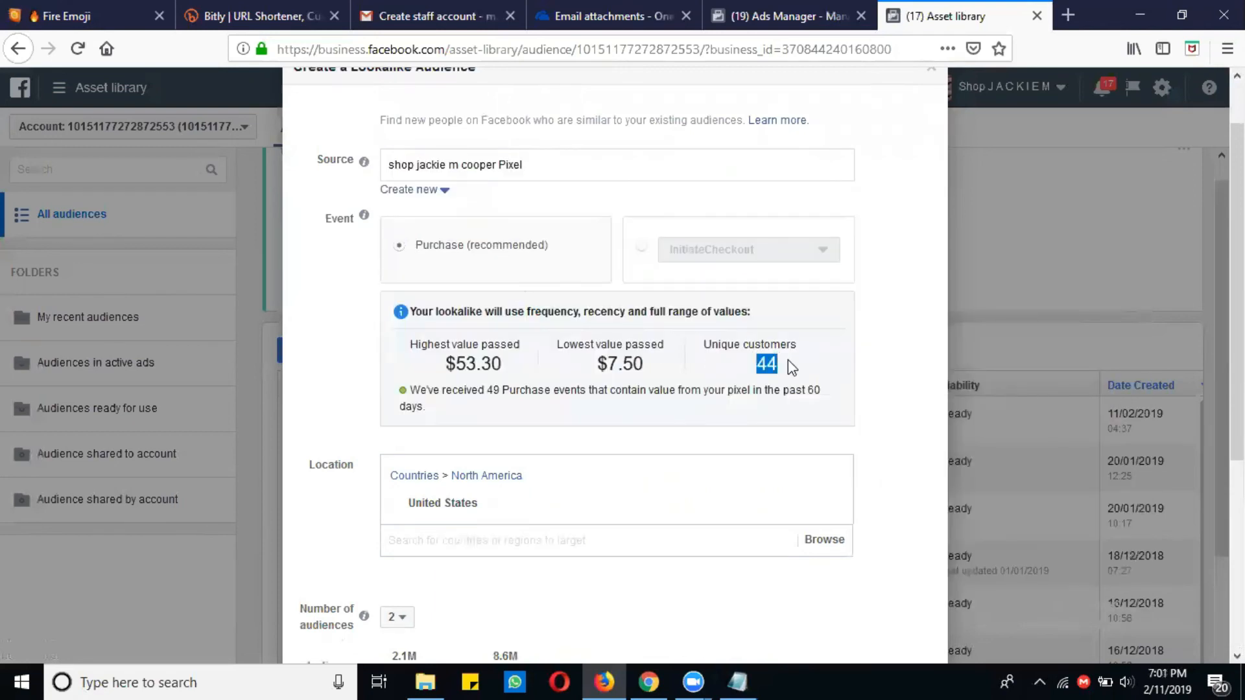
Search the other, non-value-based sources for "web" and set the Website Visitors custom audience as the lookalike source
left_click(586, 163)
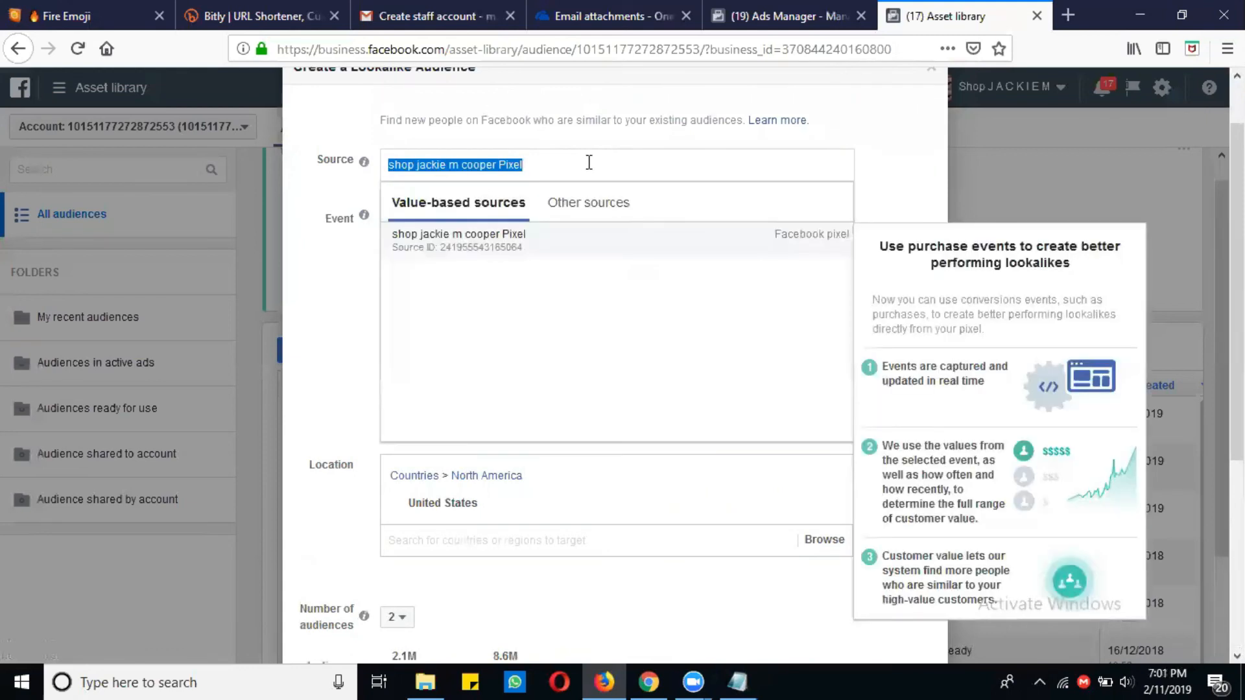
left_click(606, 211)
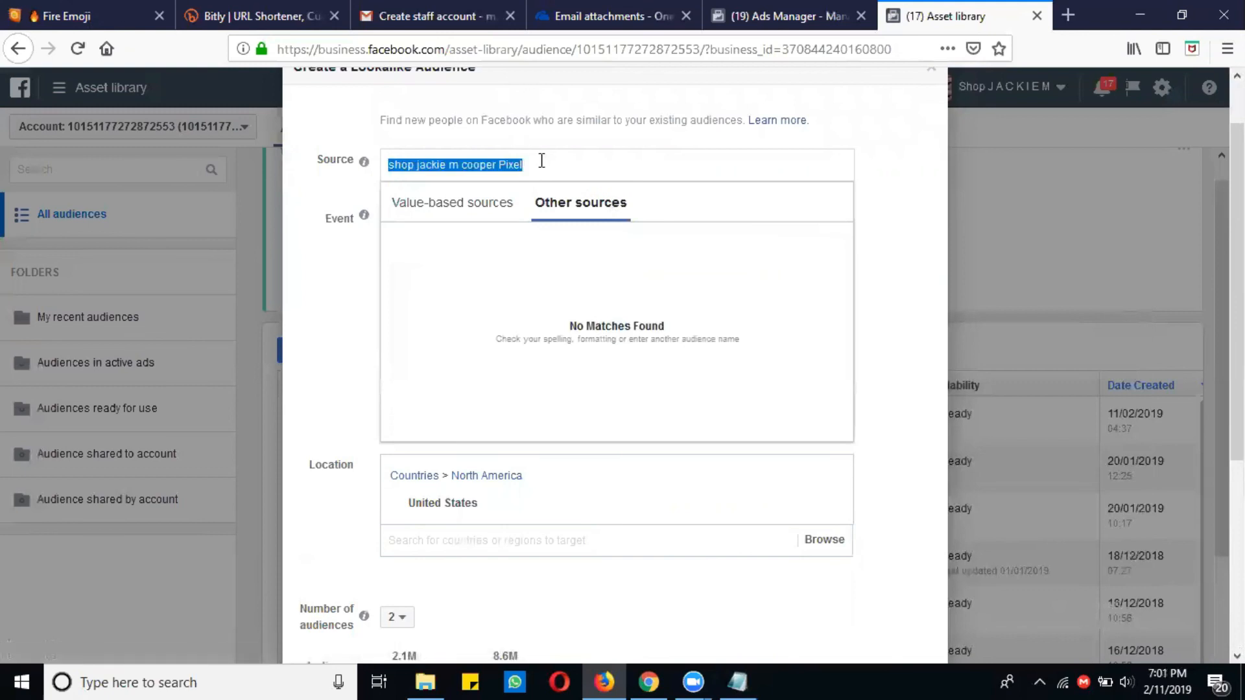
type("web")
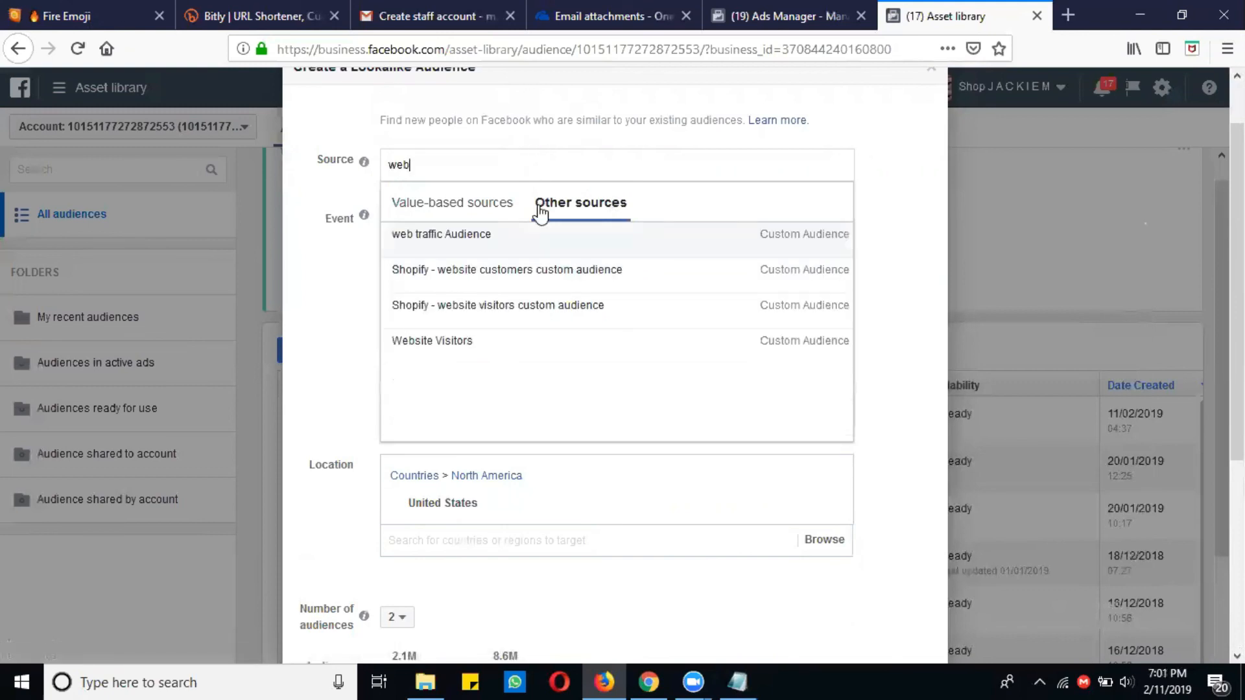
left_click(495, 355)
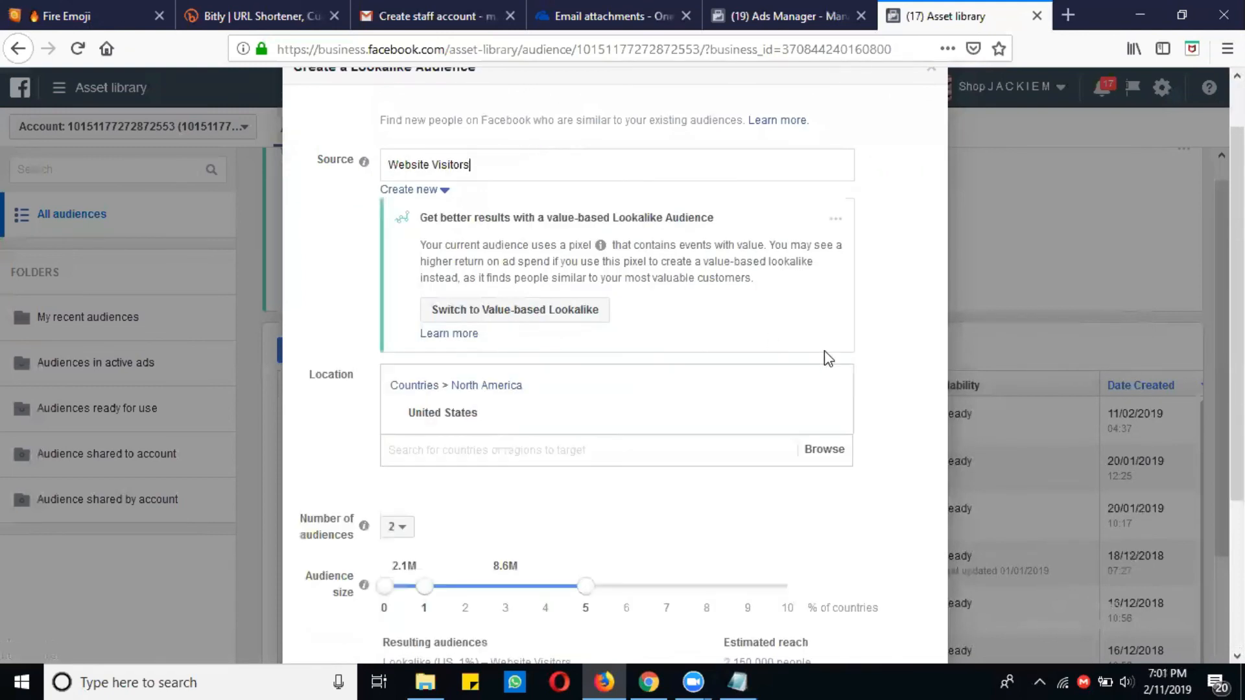
Review the resulting audiences and their estimated reach, and create the two Website Visitors lookalike audiences
scroll(811, 360, "down", 3)
scroll(830, 360, "down", 1)
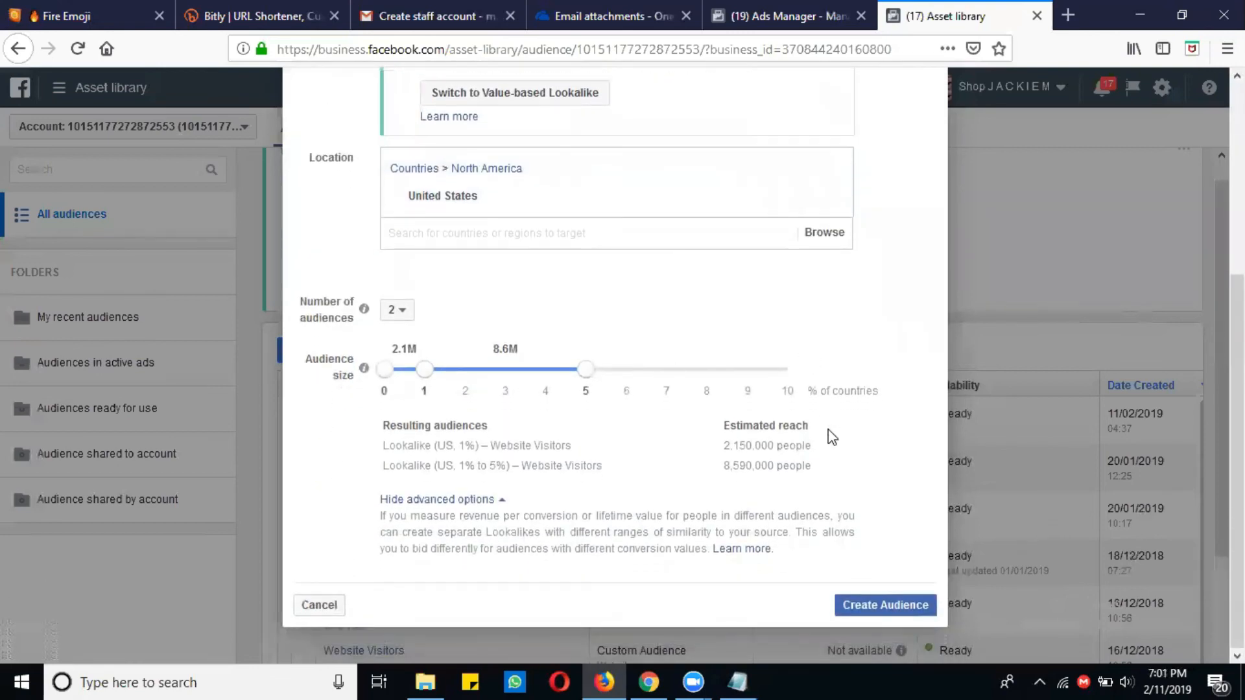
left_click(885, 605)
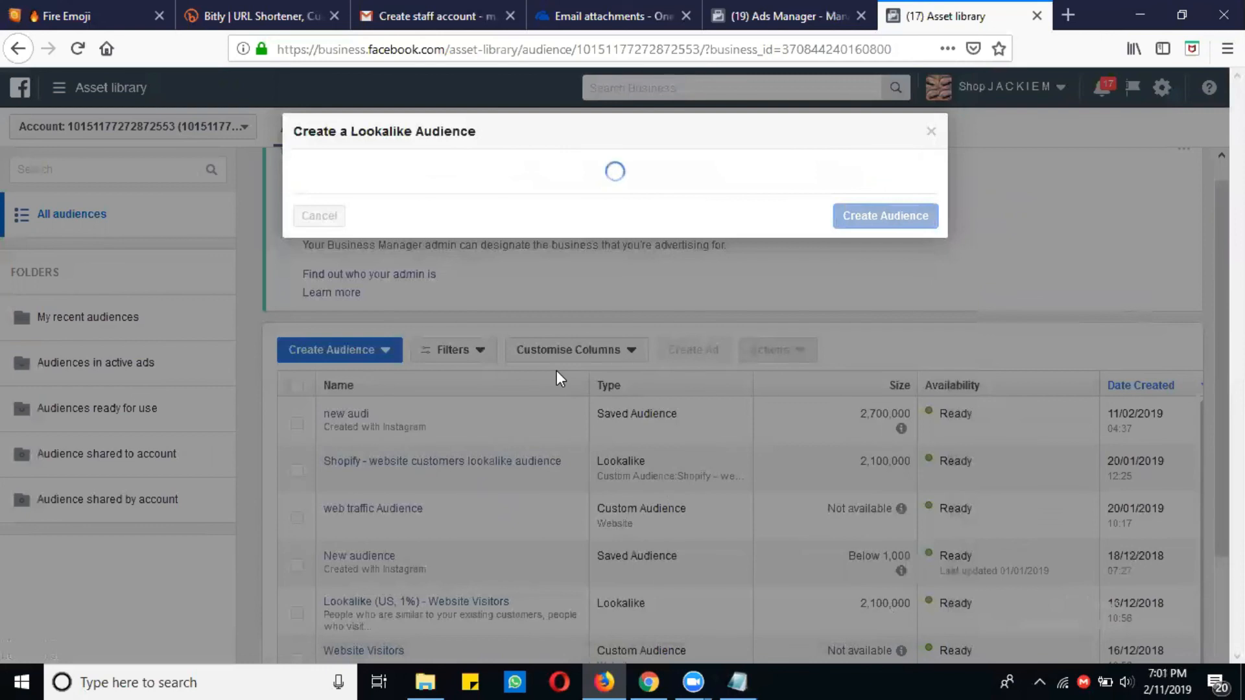